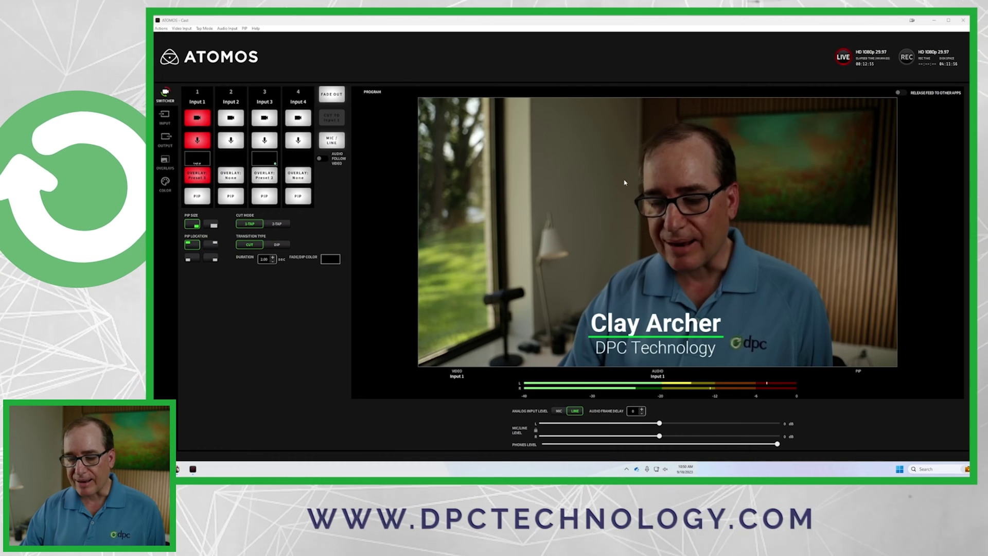
Cut the program through Inputs 2, 3 and 4, then back to 1, using the number keys
{"action": "key", "text": "2"}
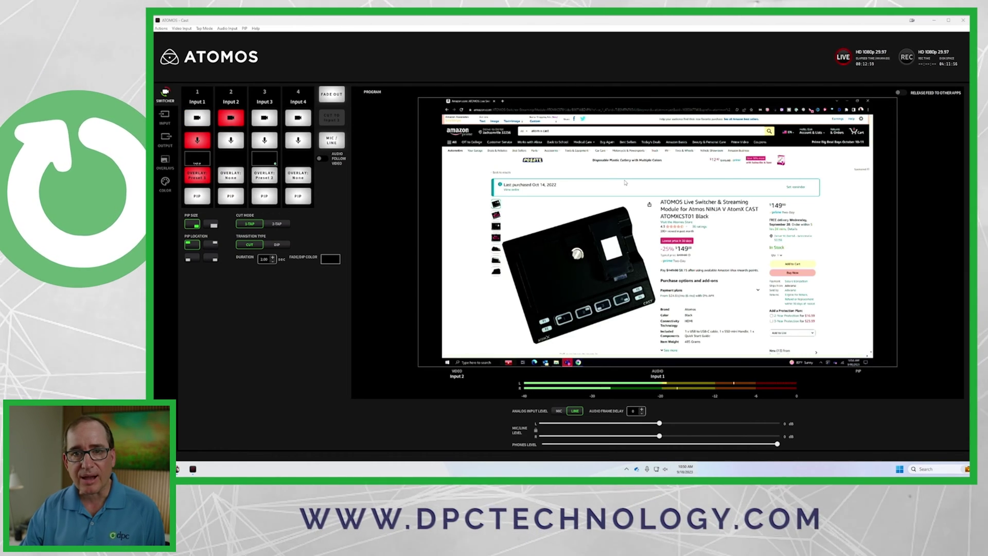
{"action": "key", "text": "3"}
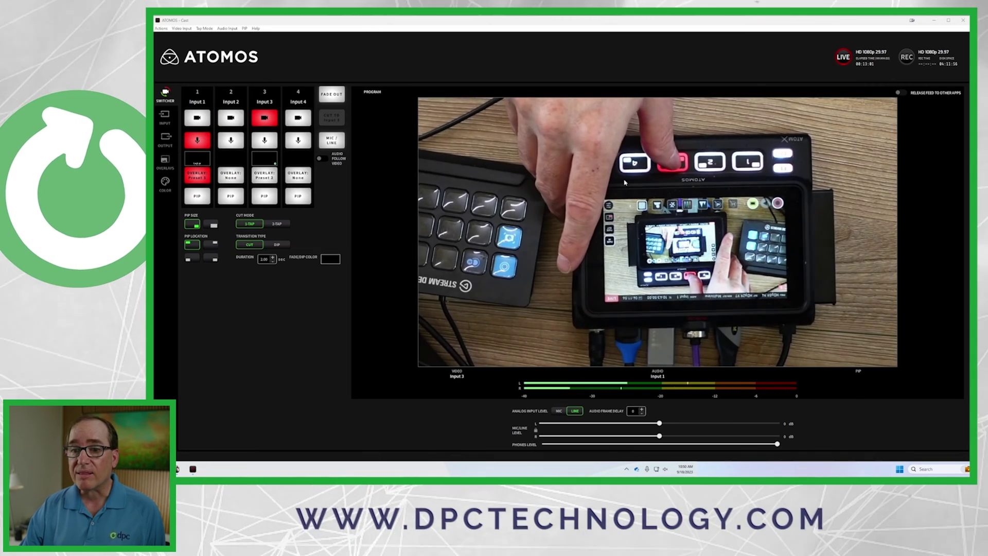
{"action": "key", "text": "4"}
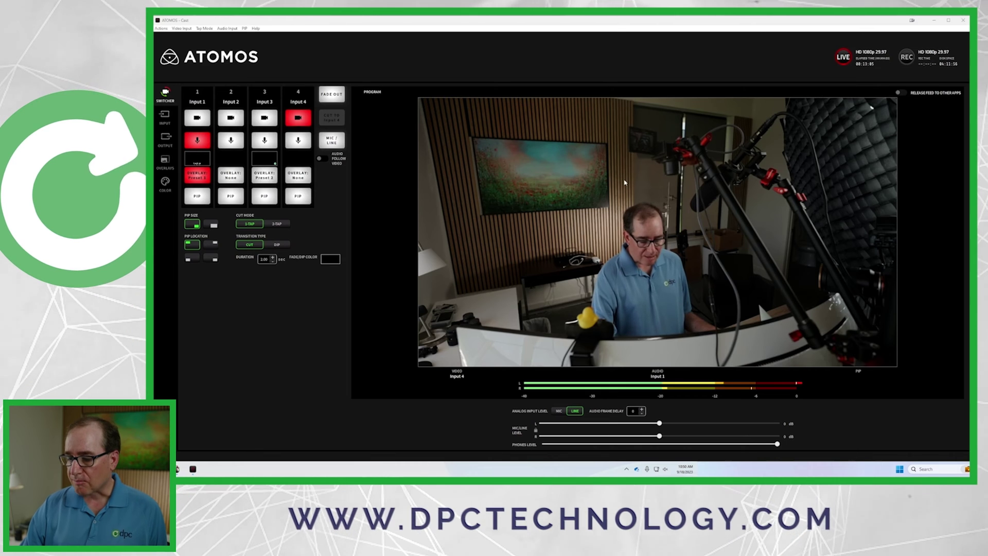
{"action": "key", "text": "1"}
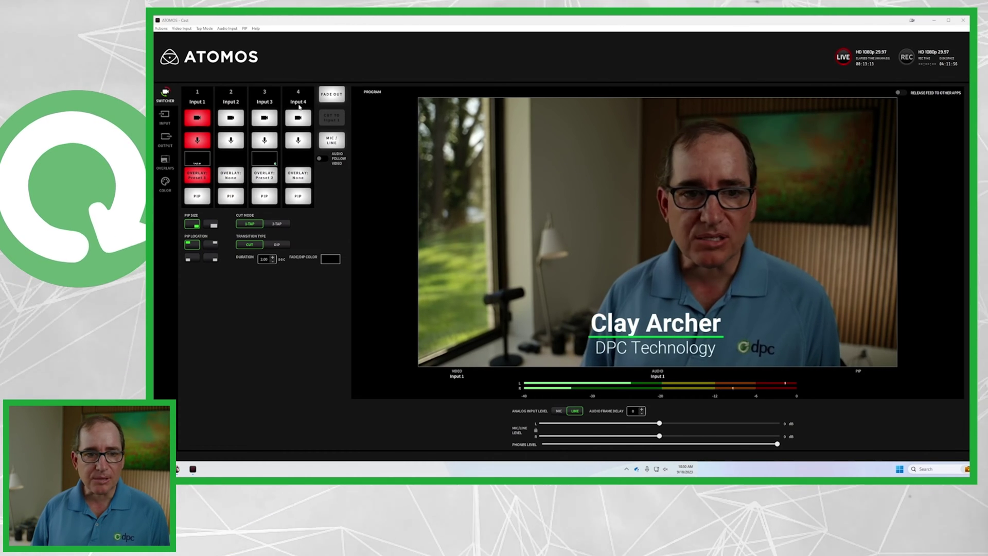
Cycle Inputs 2, 3, 4 and 1 with the camera buttons, then inset Input 2 as picture-in-picture
{"action": "left_click", "coordinate": [233, 117]}
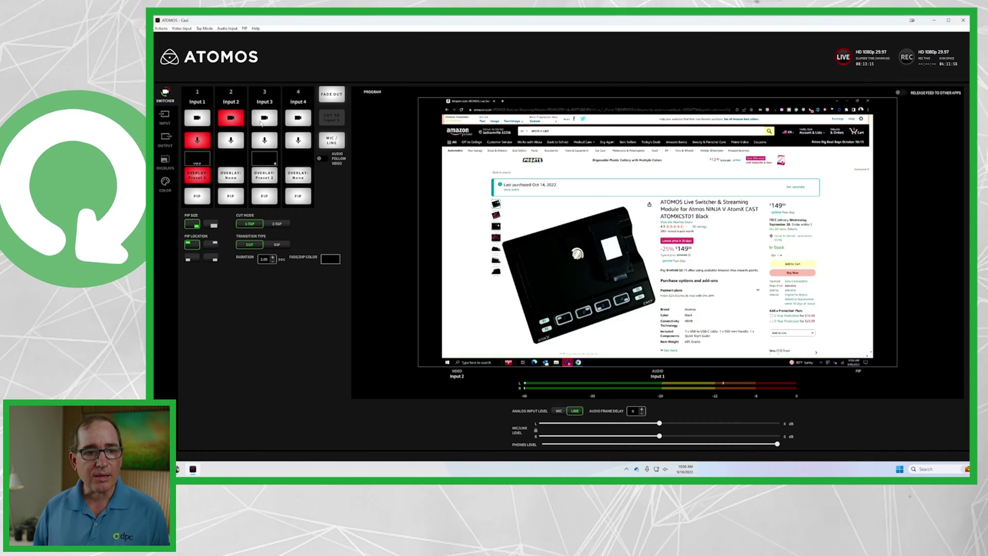
{"action": "left_click", "coordinate": [265, 119]}
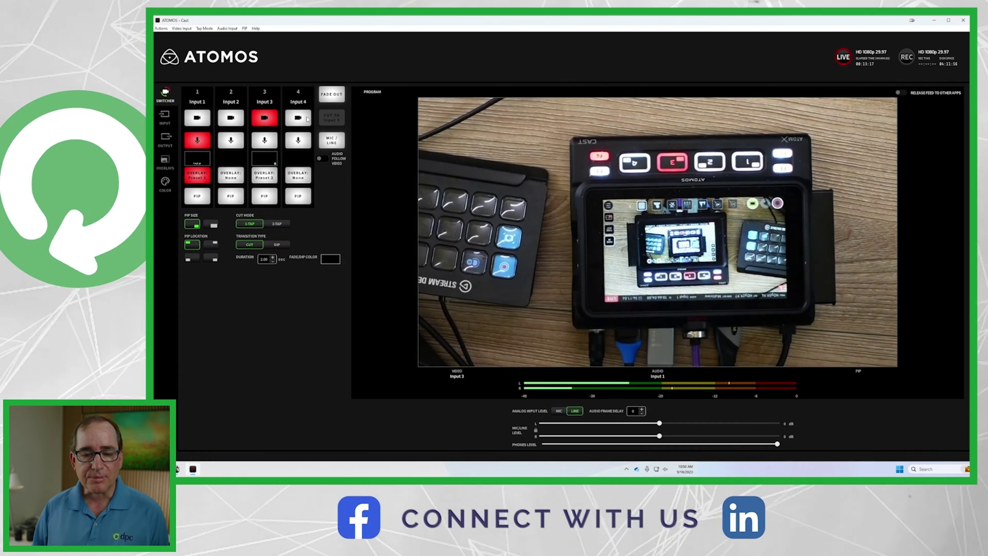
{"action": "left_click", "coordinate": [303, 120]}
{"action": "left_click", "coordinate": [201, 118]}
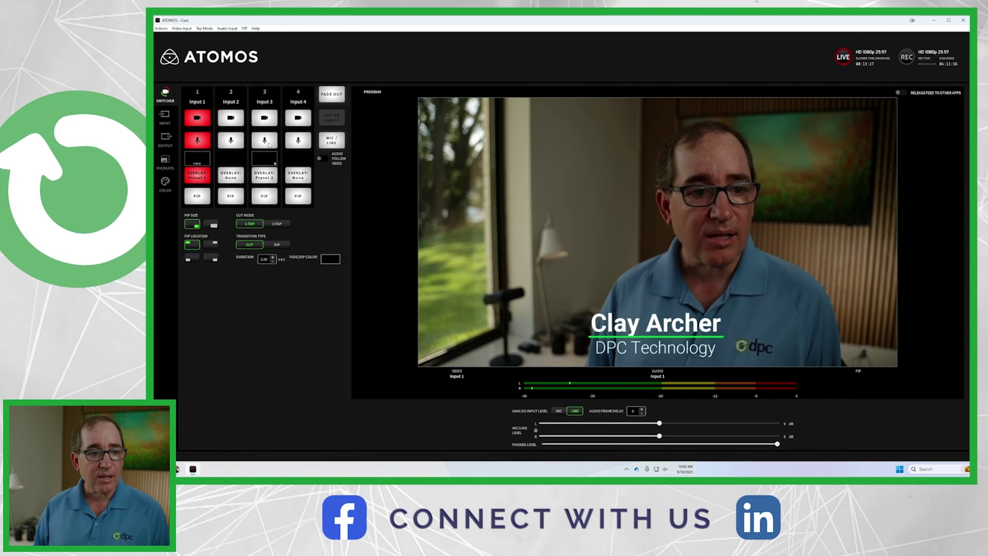
{"action": "left_click", "coordinate": [231, 197]}
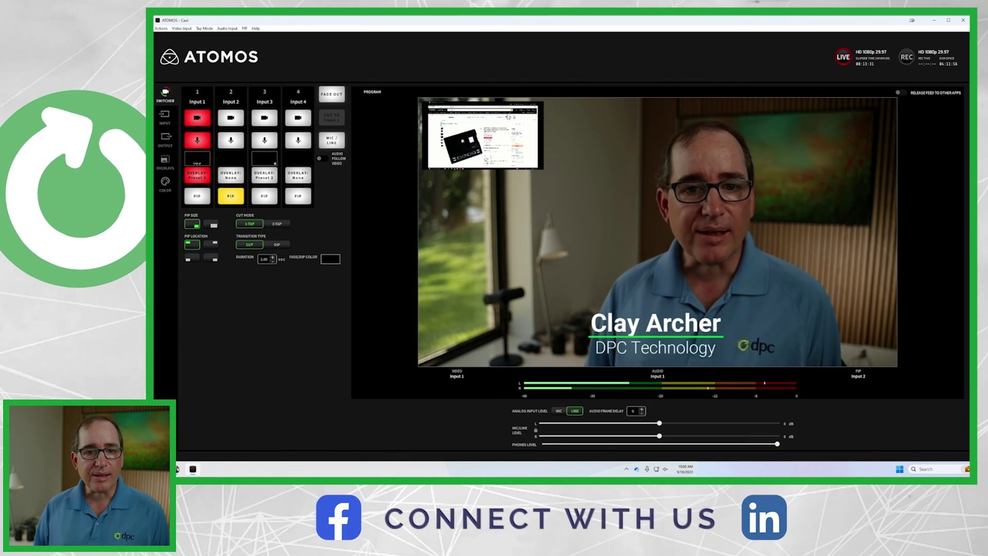
Change the inset source to Input 4, try each size and corner, and finish small at top-left
{"action": "left_click", "coordinate": [269, 198]}
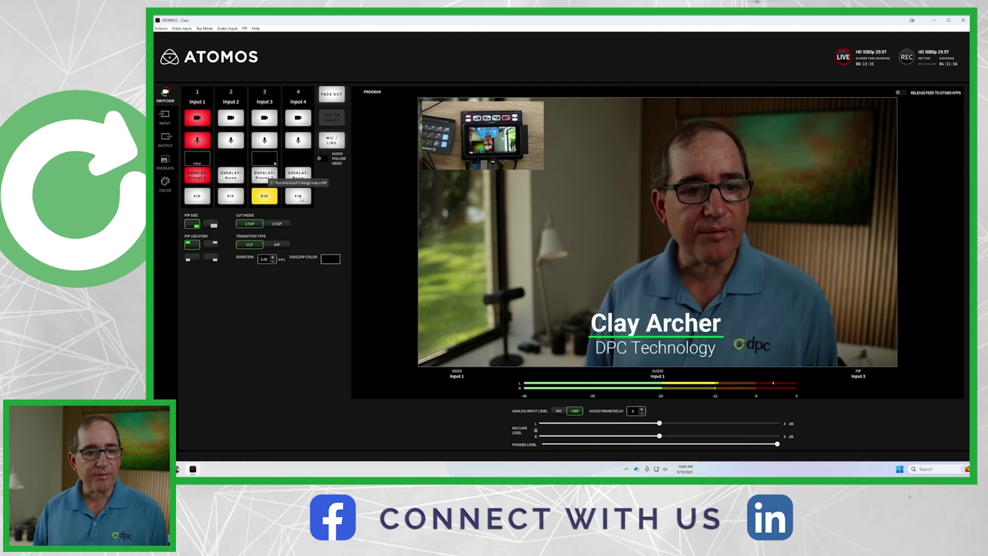
{"action": "left_click", "coordinate": [298, 198]}
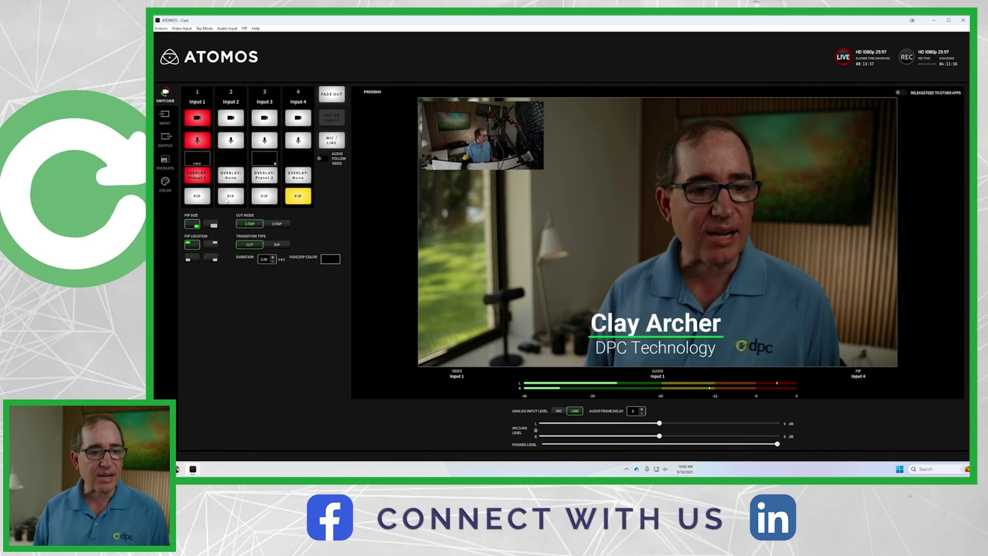
{"action": "left_click", "coordinate": [211, 225]}
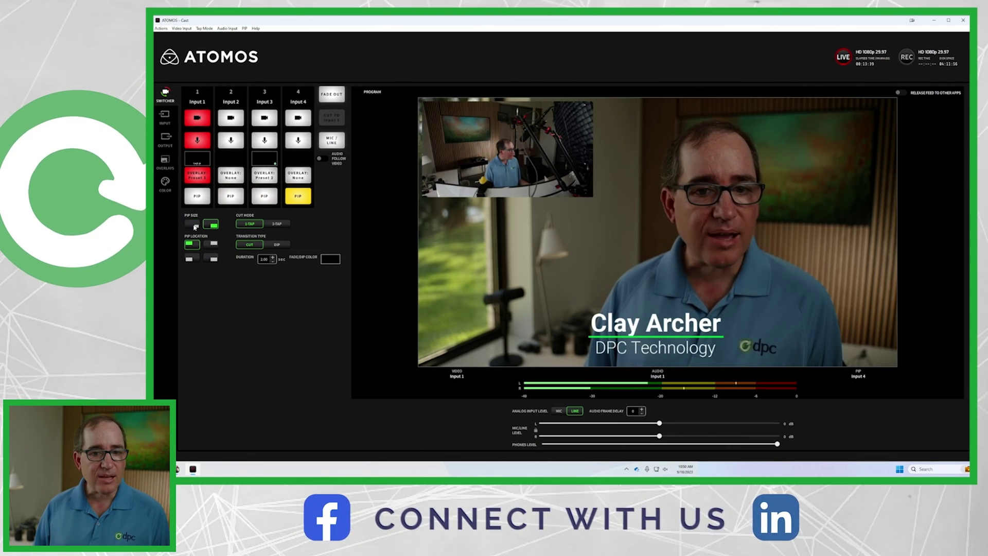
{"action": "left_click", "coordinate": [211, 244]}
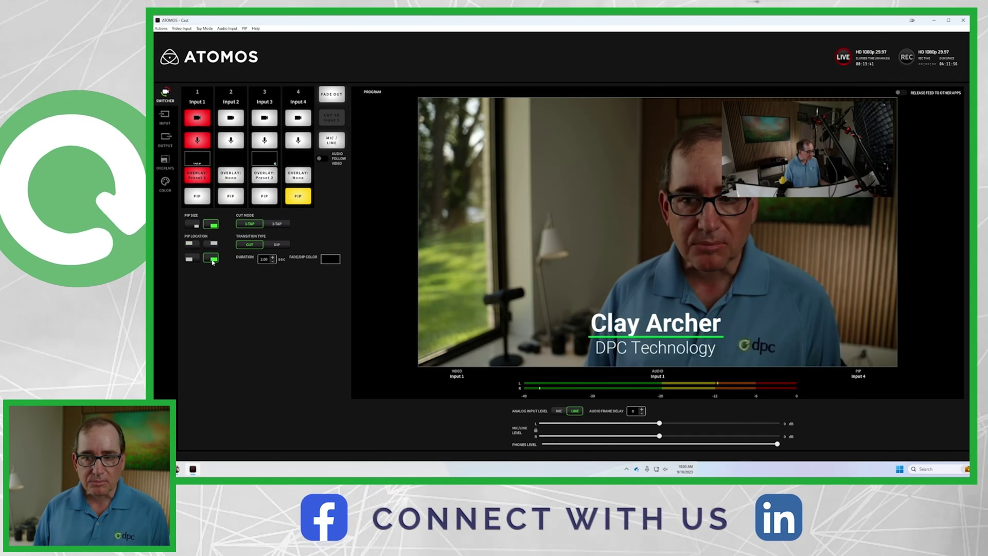
{"action": "left_click", "coordinate": [211, 258]}
{"action": "left_click", "coordinate": [189, 259]}
{"action": "left_click", "coordinate": [189, 244]}
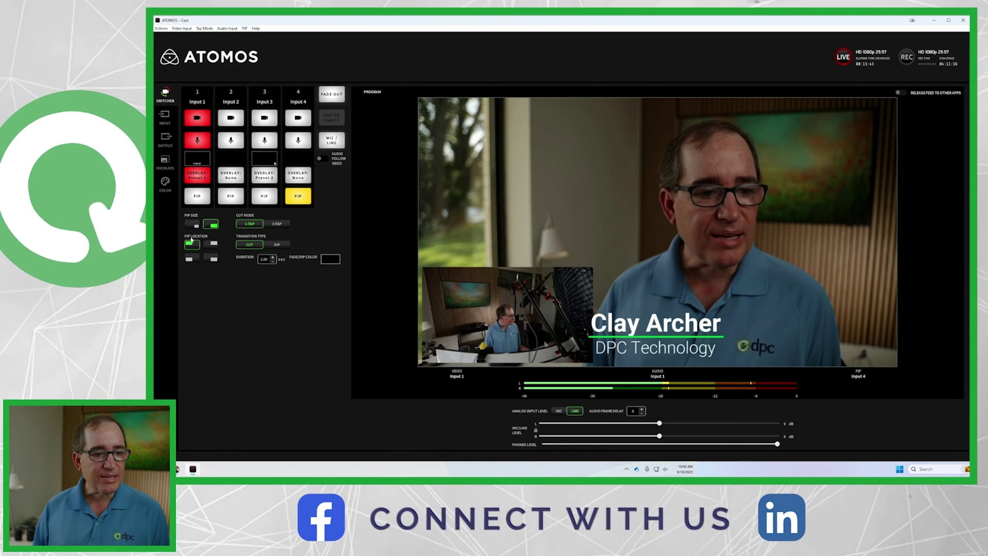
{"action": "left_click", "coordinate": [195, 225]}
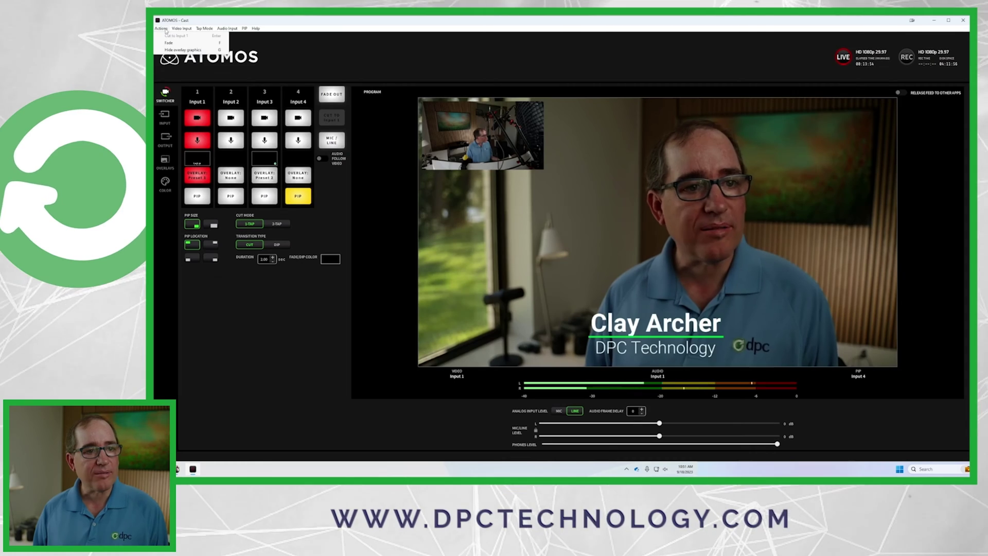
Open the Video Input menu in the menu bar
{"action": "left_click", "coordinate": [177, 29]}
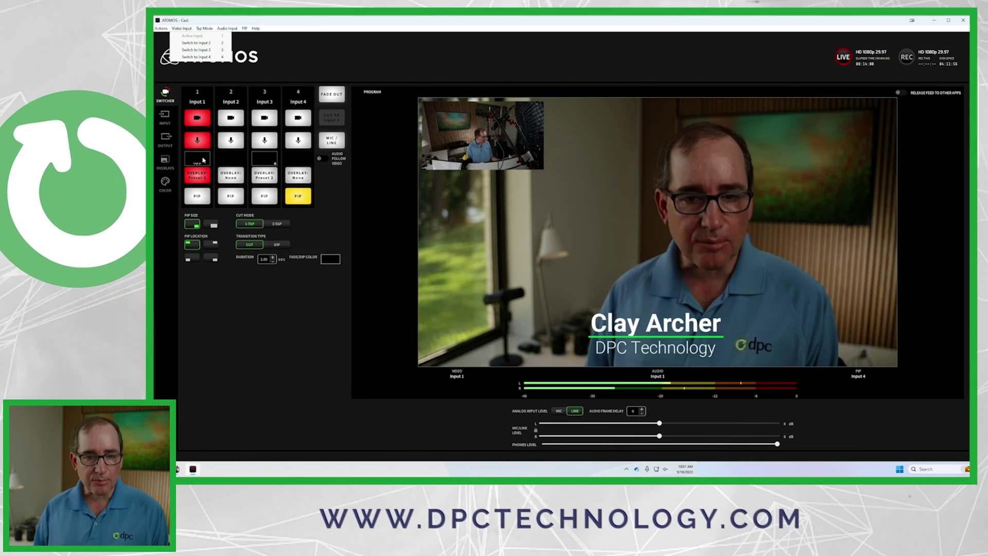
Choose Switch to Input 2 from Video Input, then key through Inputs 2, 3, 4 and back to 1
{"action": "left_click", "coordinate": [544, 72]}
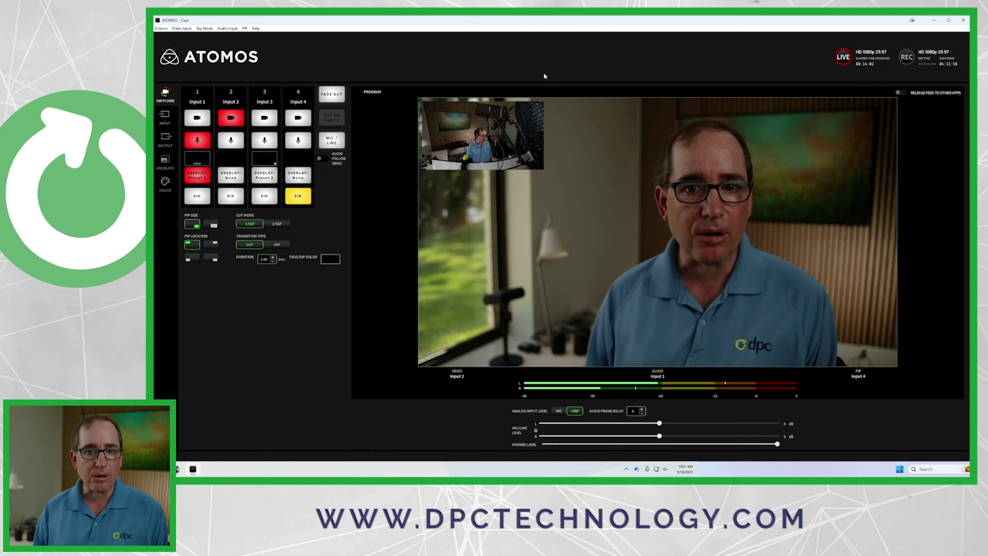
{"action": "key", "text": "2"}
{"action": "key", "text": "3"}
{"action": "key", "text": "4"}
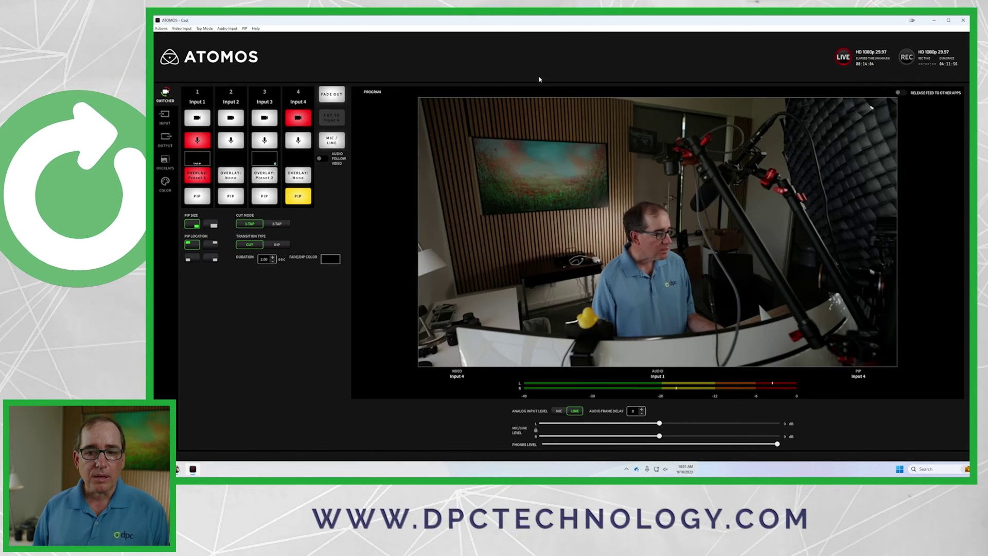
{"action": "key", "text": "1"}
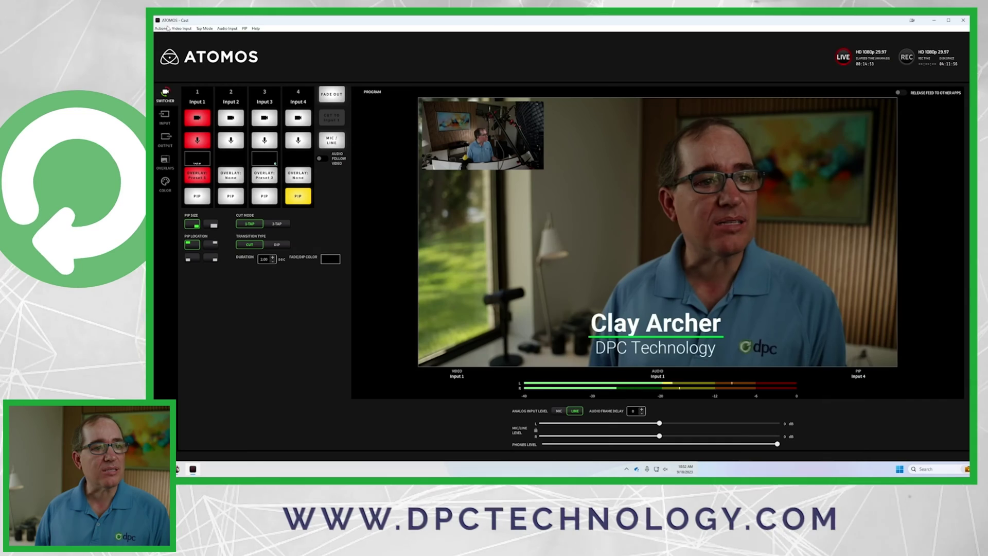
Remove the name lower third and picture-in-picture inset with the O and P shortcuts, then go to Overlays
{"action": "left_click", "coordinate": [161, 28]}
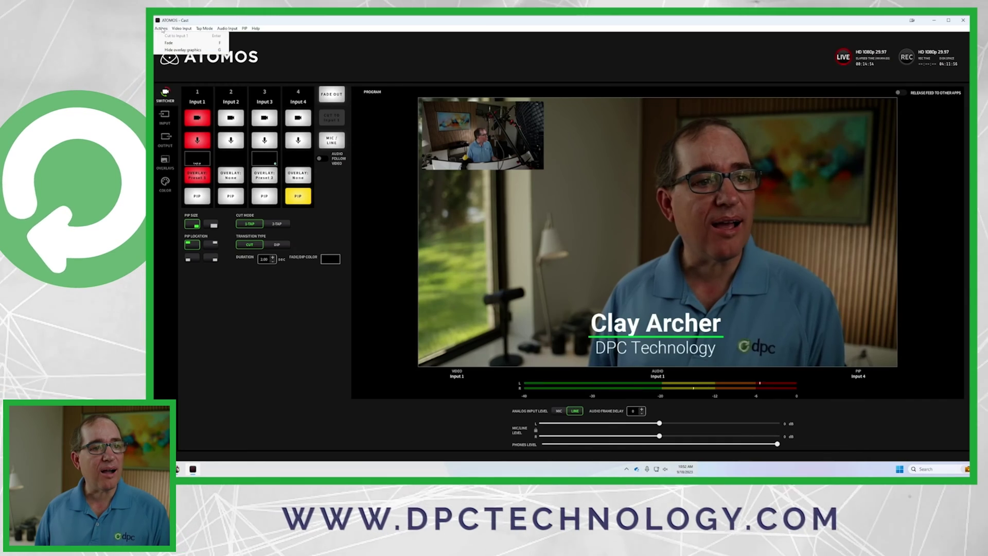
{"action": "key", "text": "Escape"}
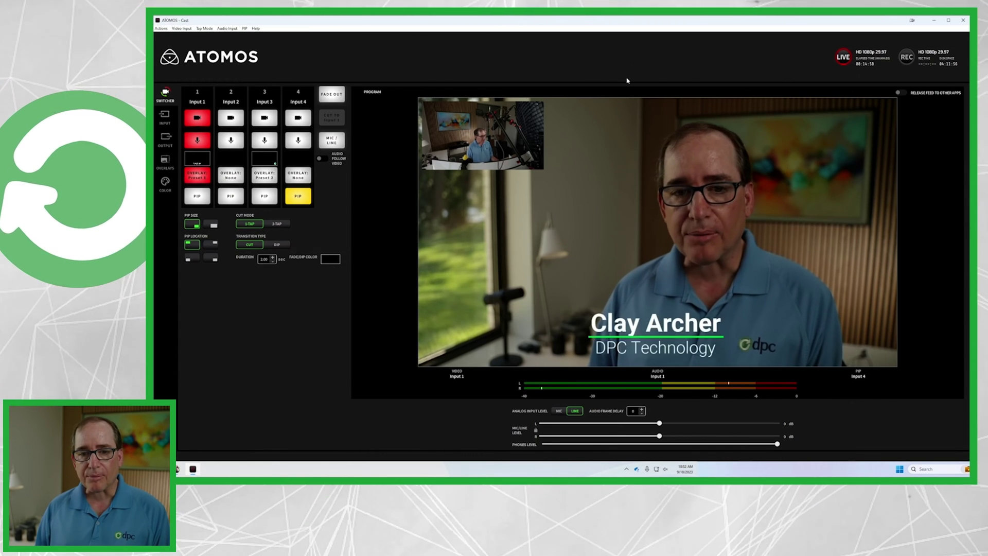
{"action": "key", "text": "o"}
{"action": "key", "text": "p"}
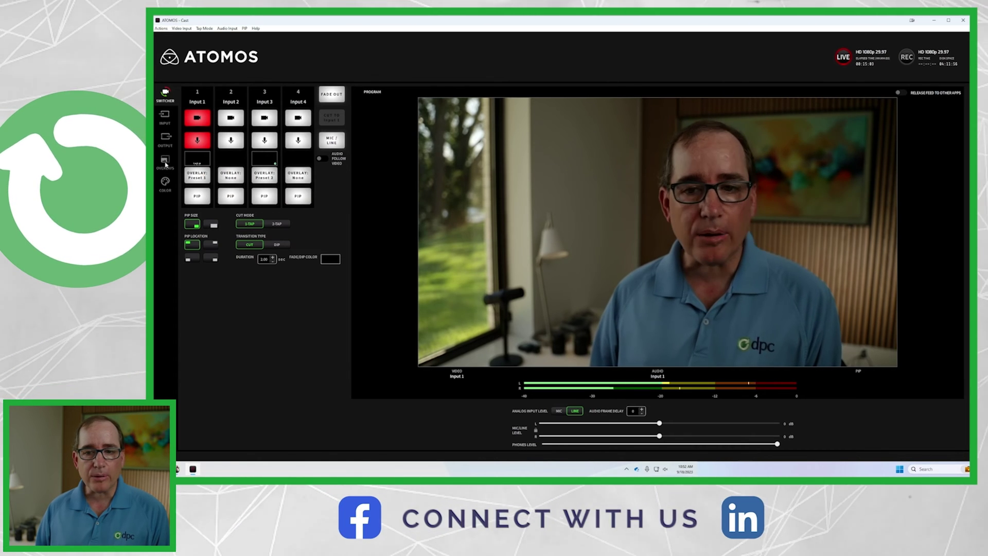
{"action": "left_click", "coordinate": [165, 163]}
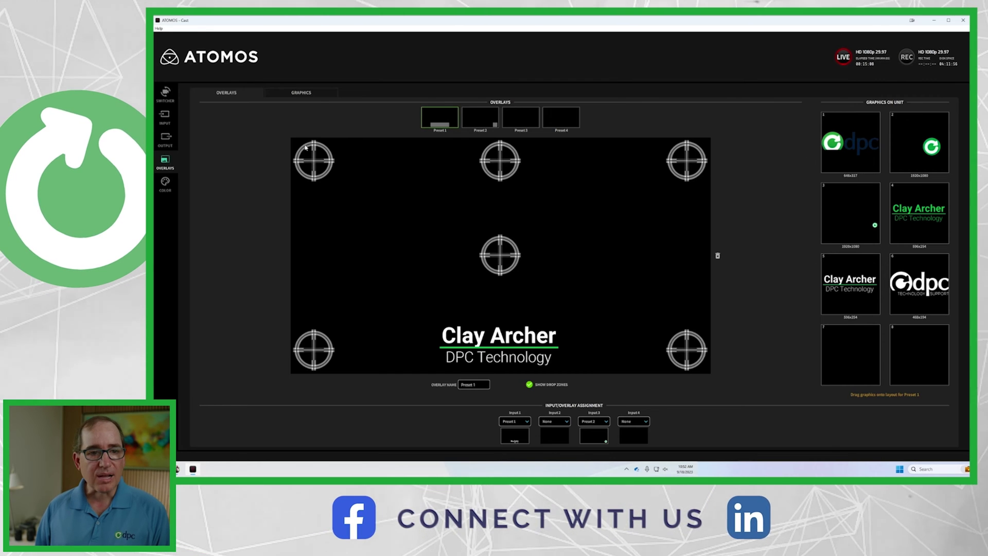
Switch to the GRAPHICS tab showing the file browser and on-unit graphic slots
{"action": "left_click", "coordinate": [269, 95]}
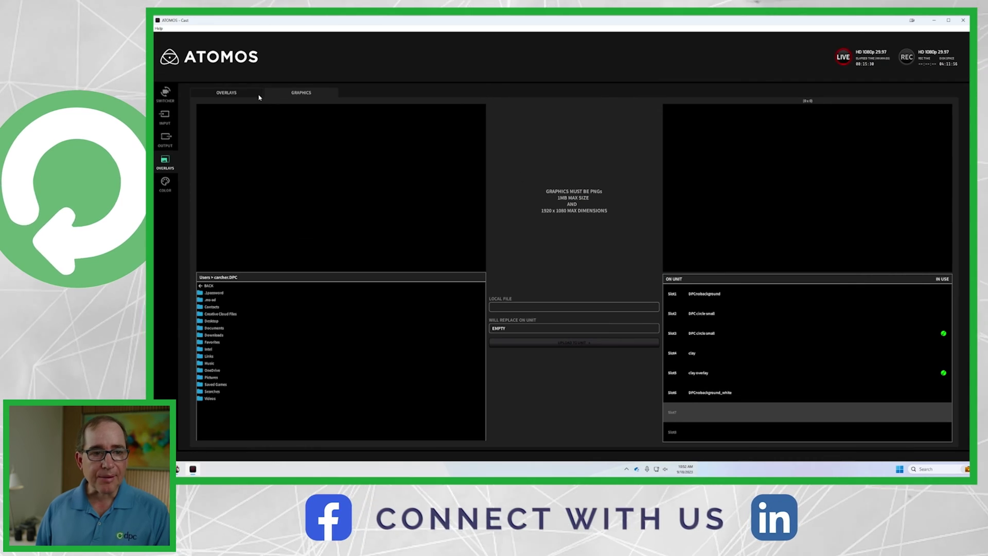
Go back to the OVERLAYS tab to show Preset 1's name lower third layout
{"action": "left_click", "coordinate": [258, 97]}
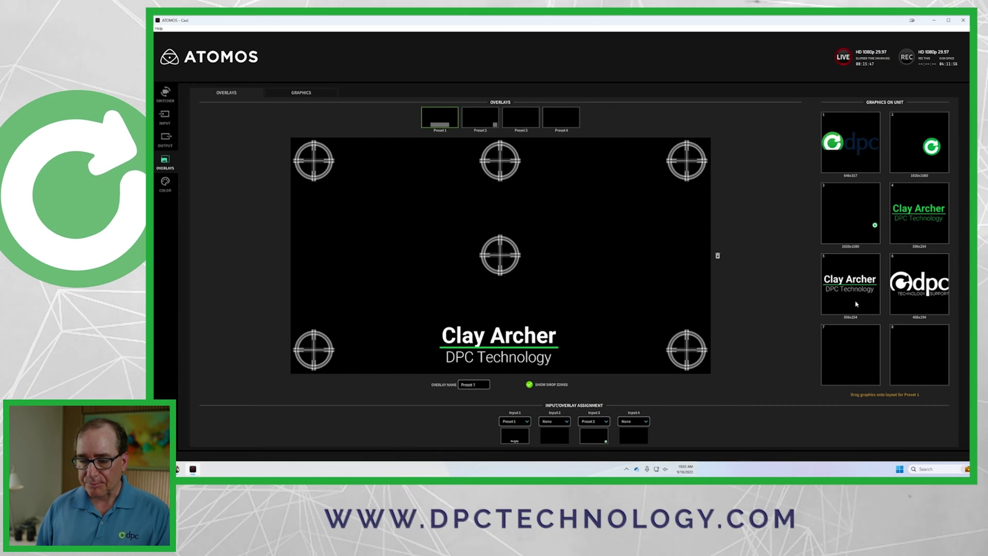
Assign Preset 1 to Input 2 and Preset 2 to Input 4
{"action": "left_click", "coordinate": [566, 421]}
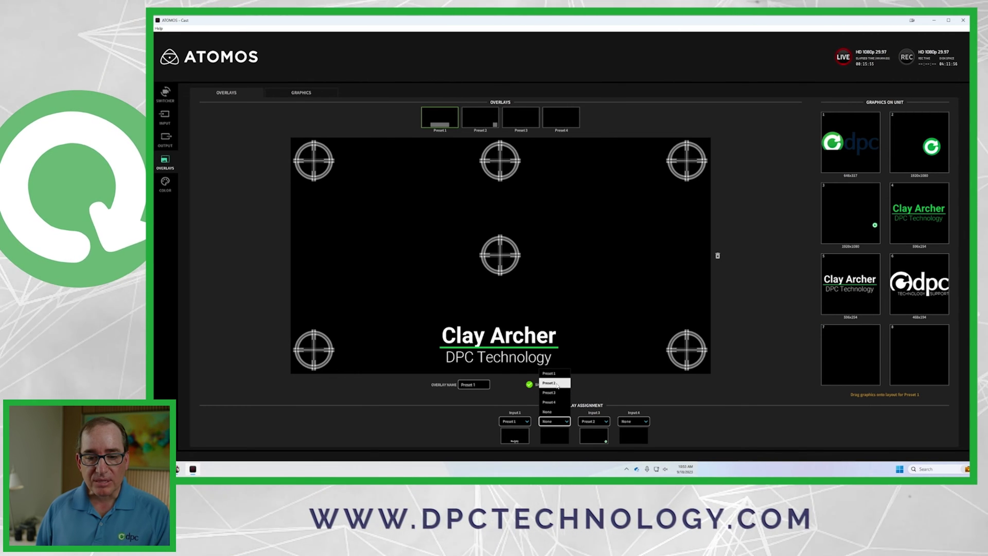
{"action": "left_click", "coordinate": [560, 374]}
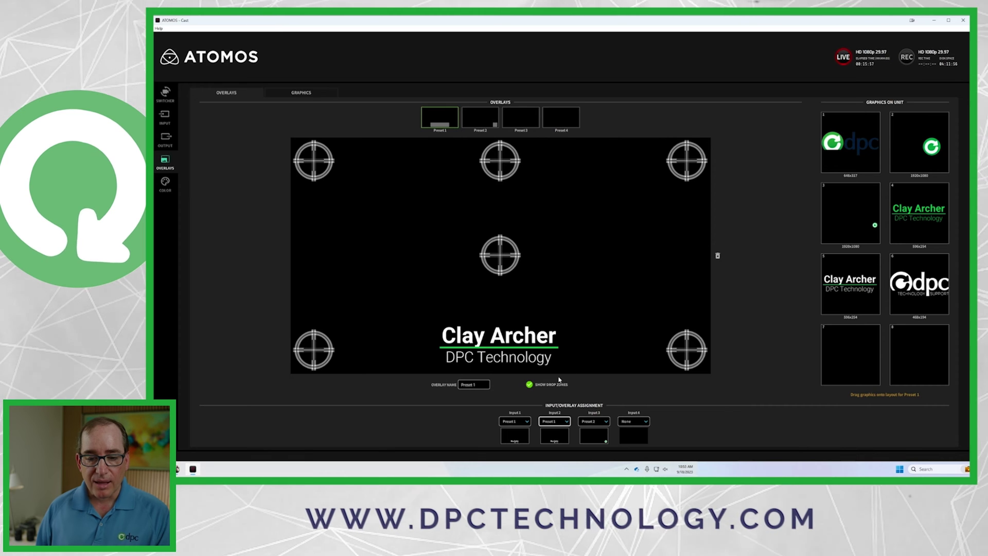
{"action": "left_click", "coordinate": [635, 424]}
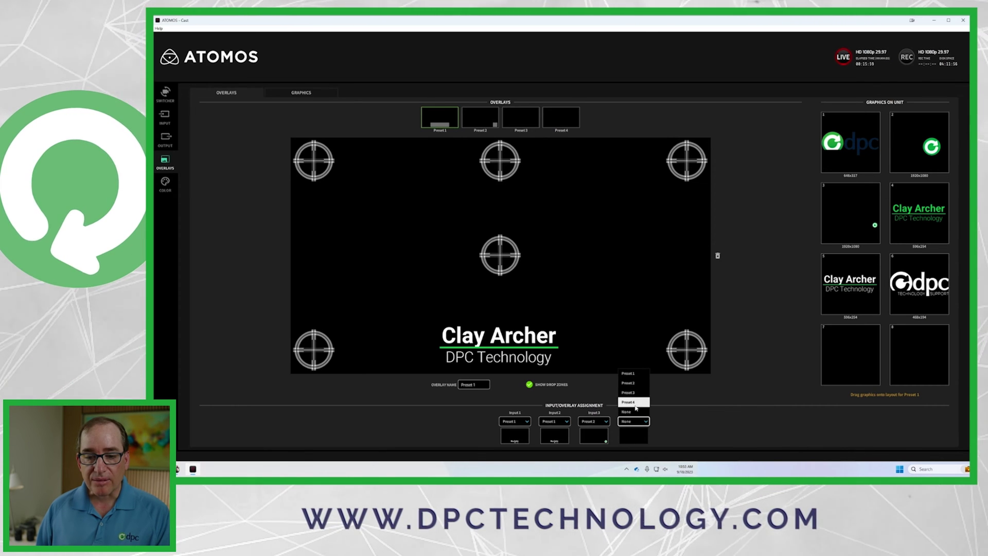
{"action": "left_click", "coordinate": [637, 383]}
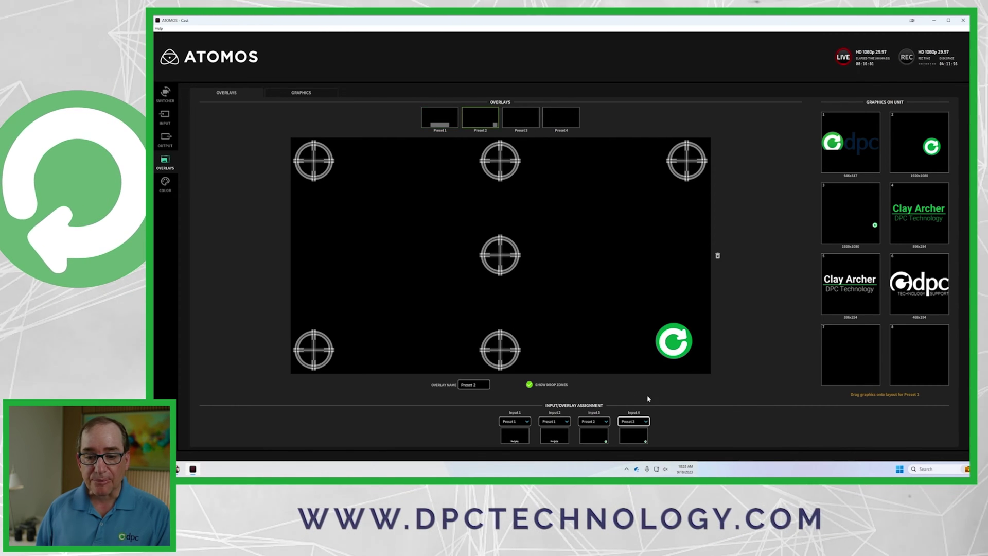
Place the green name graphic bottom-centre in Preset 3 and assign Preset 3 to Input 4
{"action": "left_click", "coordinate": [518, 123]}
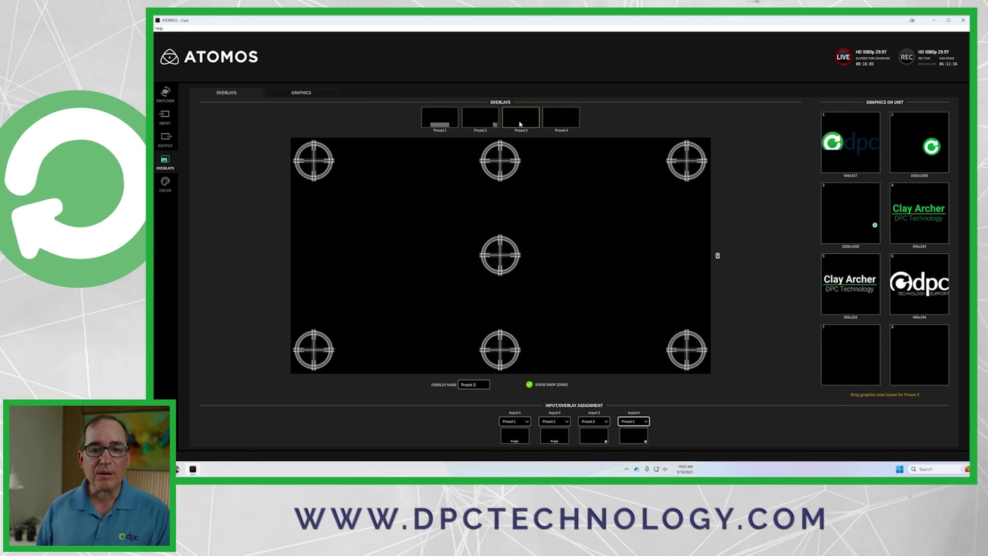
{"action": "left_click_drag", "start_coordinate": [916, 219], "coordinate": [527, 364]}
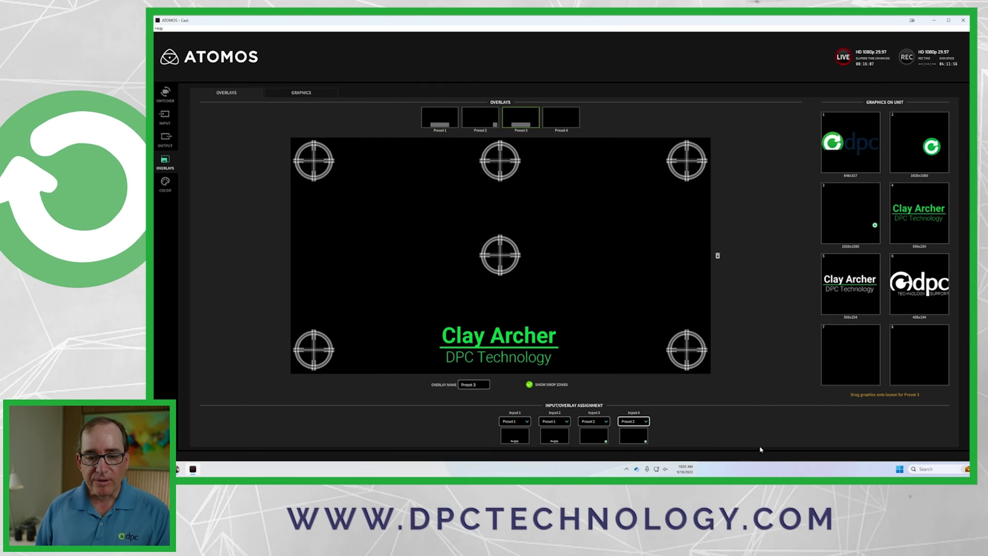
{"action": "left_click", "coordinate": [647, 423]}
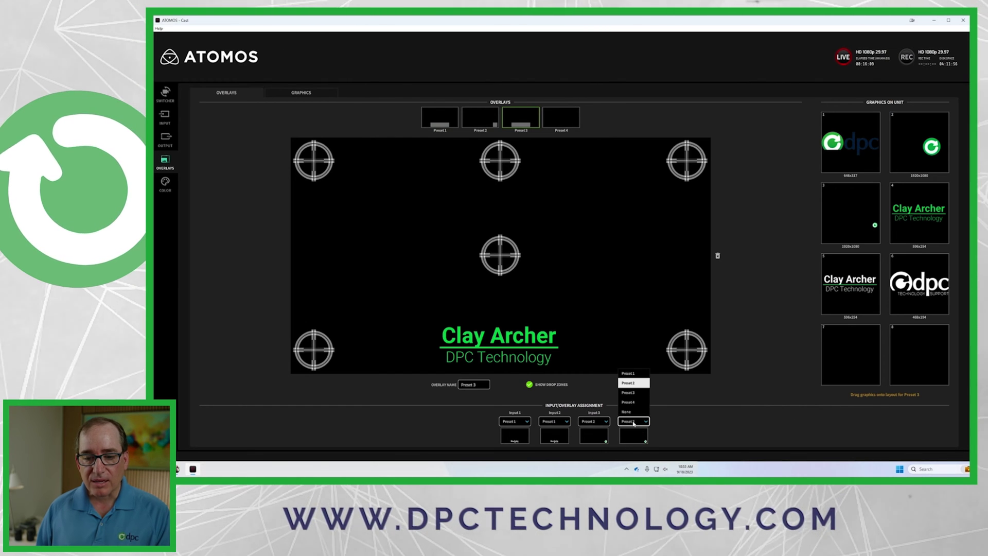
{"action": "left_click", "coordinate": [632, 397]}
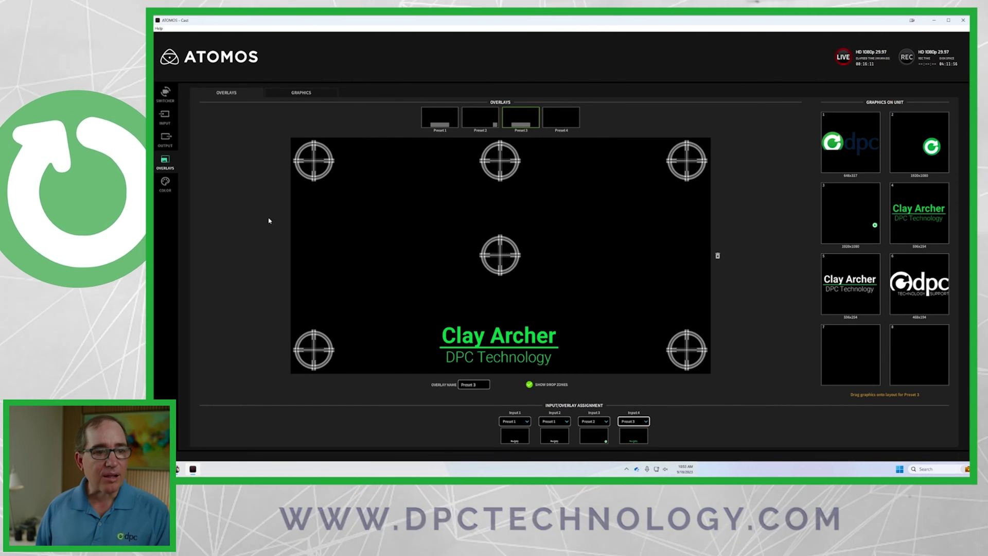
In the Switcher, turn on the lower-third overlays for Inputs 1 and 2
{"action": "left_click", "coordinate": [165, 93]}
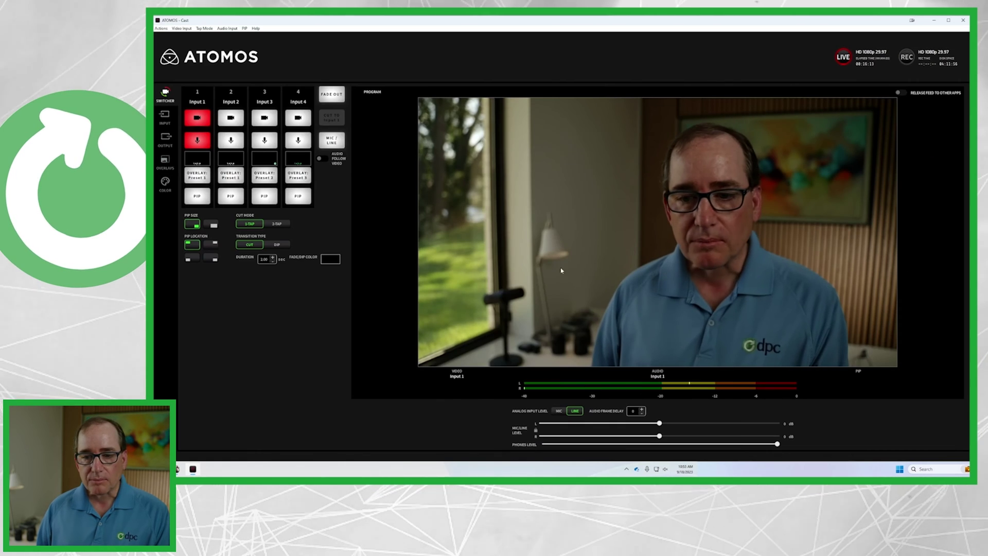
{"action": "left_click", "coordinate": [197, 175]}
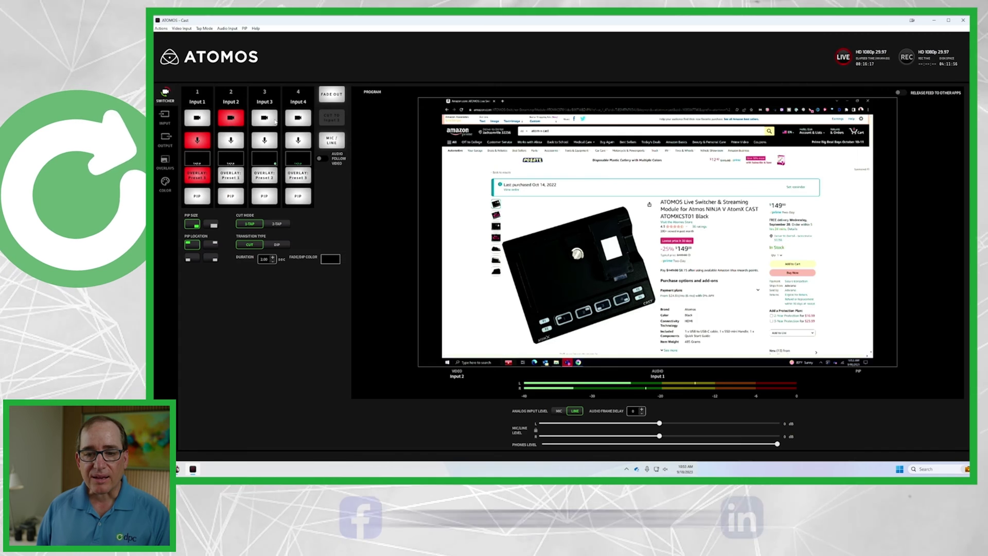
{"action": "left_click", "coordinate": [231, 175]}
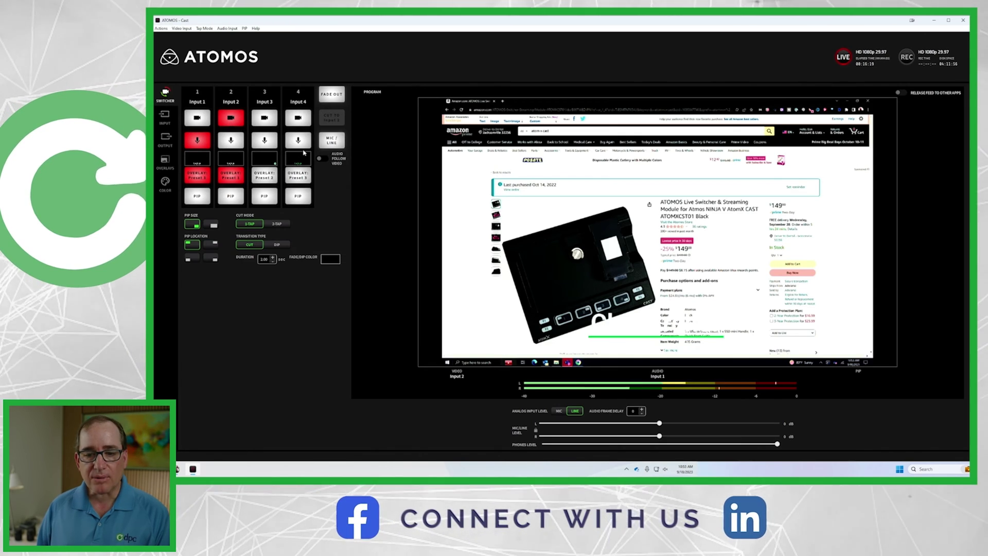
Cut the program to Inputs 3 and 4, back to 1, and restart the live output
{"action": "left_click", "coordinate": [266, 122]}
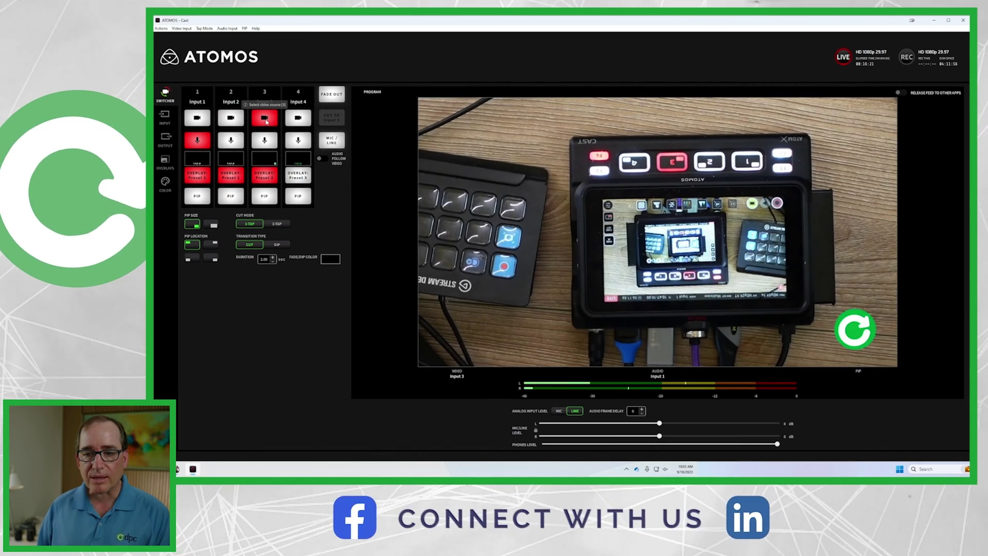
{"action": "left_click", "coordinate": [307, 122]}
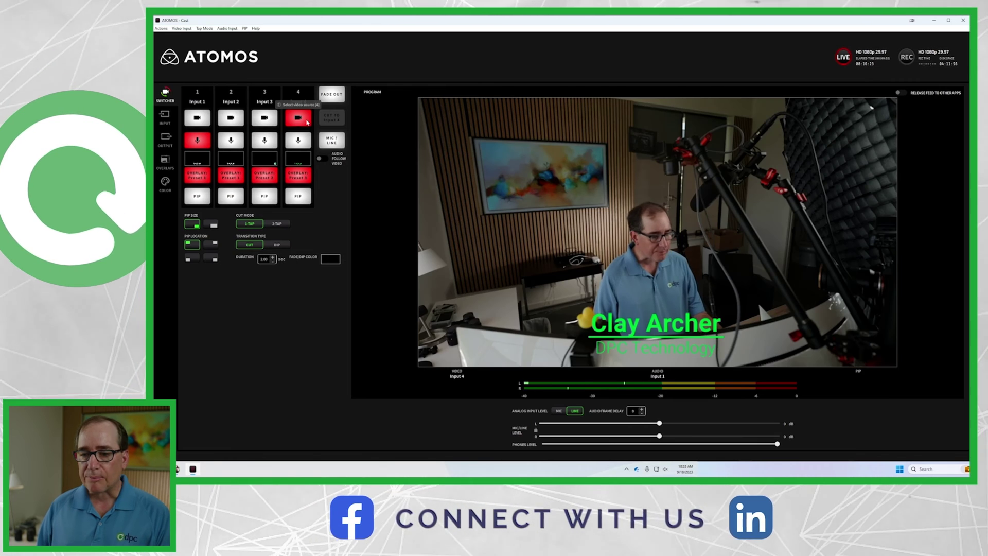
{"action": "key", "text": "1"}
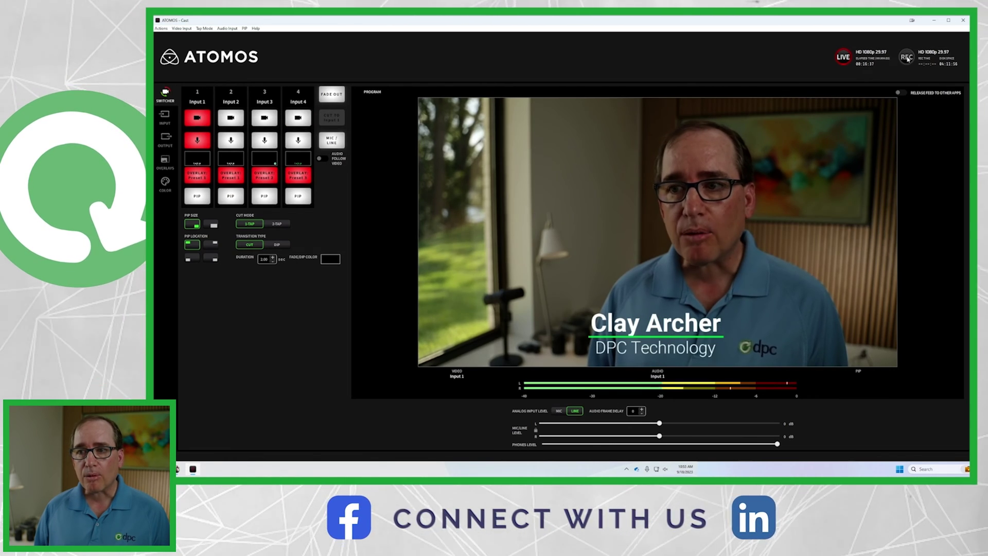
{"action": "left_click", "coordinate": [842, 58]}
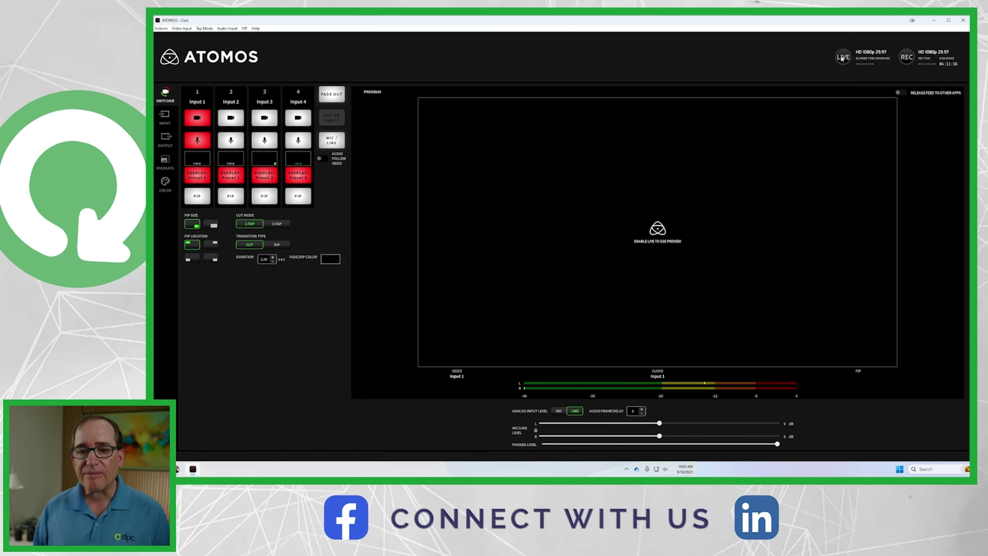
{"action": "left_click", "coordinate": [842, 58]}
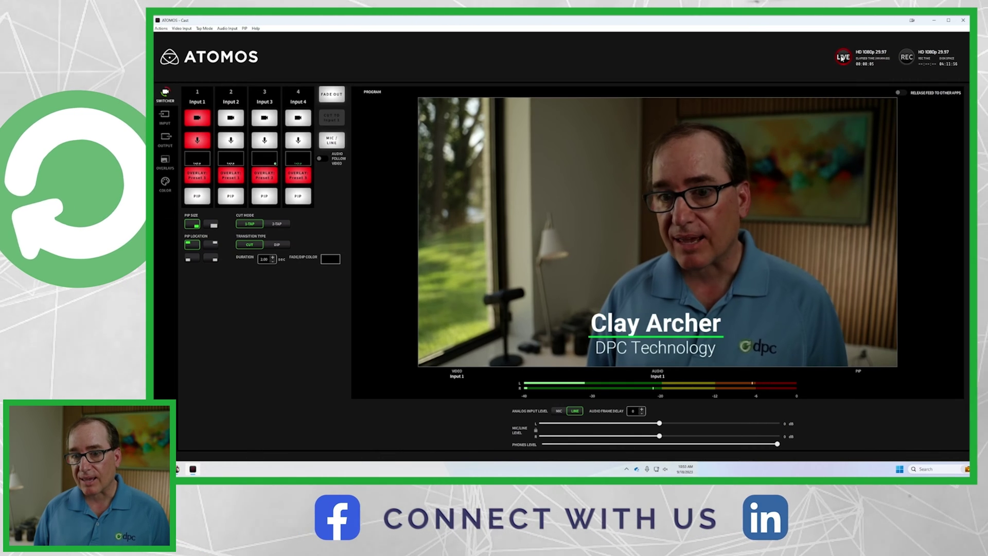
Toggle LIVE once more so the live session's elapsed-time counter restarts at zero
{"action": "left_click", "coordinate": [842, 58]}
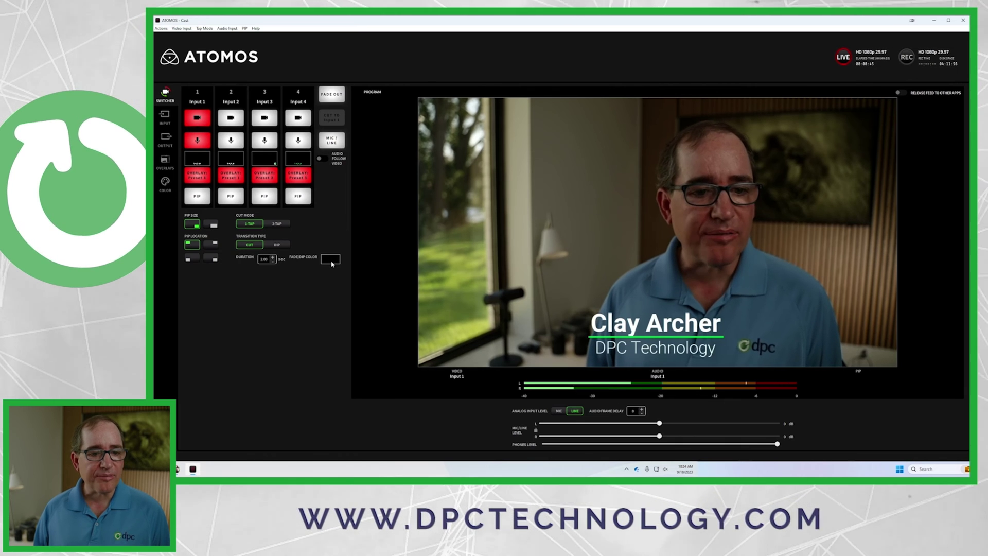
Use white DIP transitions, dip the program to Input 2 then Input 3, and remove Input 3's overlay
{"action": "left_click", "coordinate": [330, 261]}
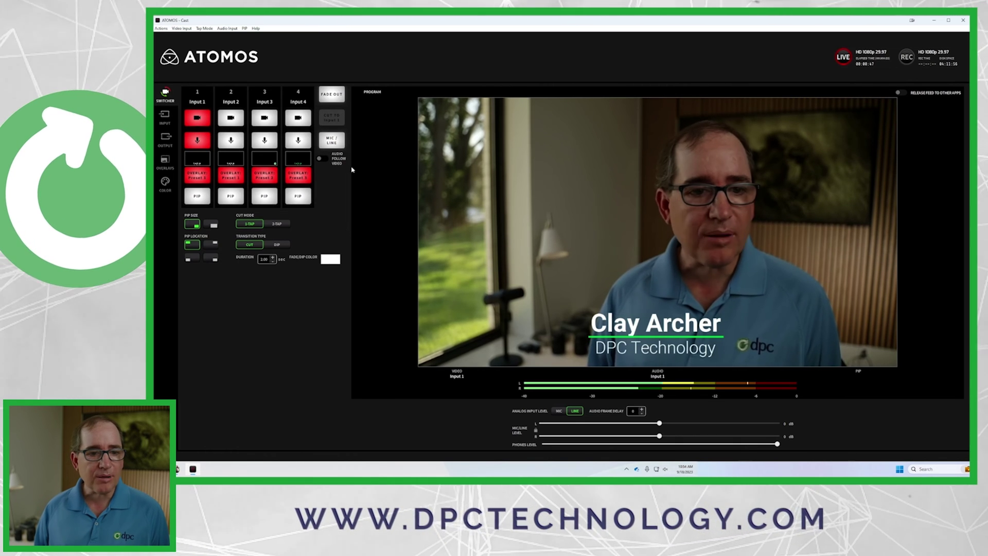
{"action": "left_click", "coordinate": [277, 244]}
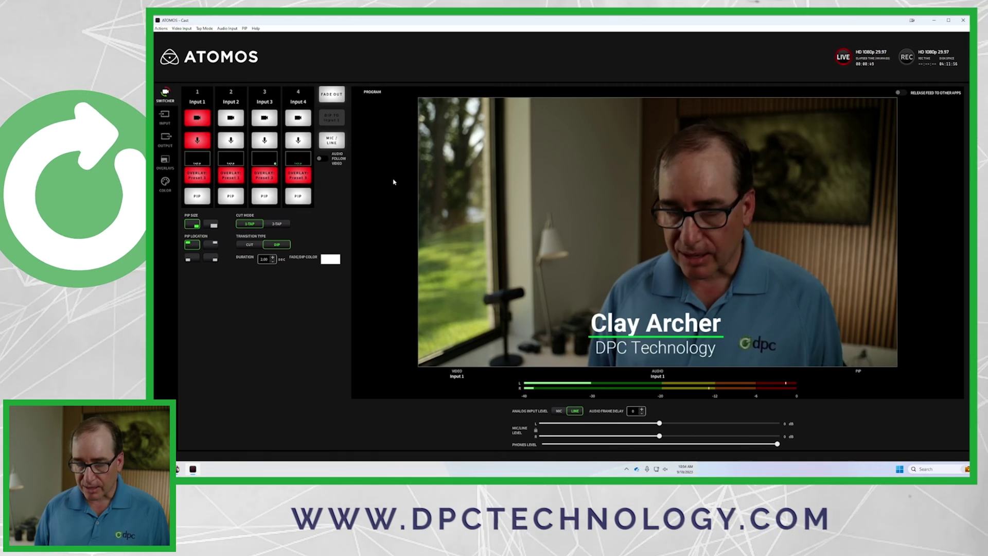
{"action": "key", "text": "2"}
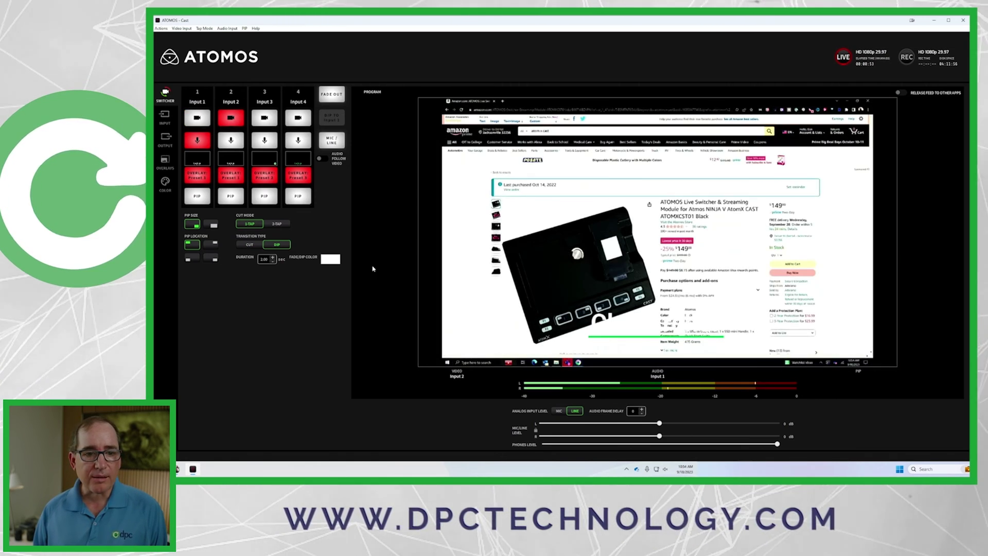
{"action": "key", "text": "3"}
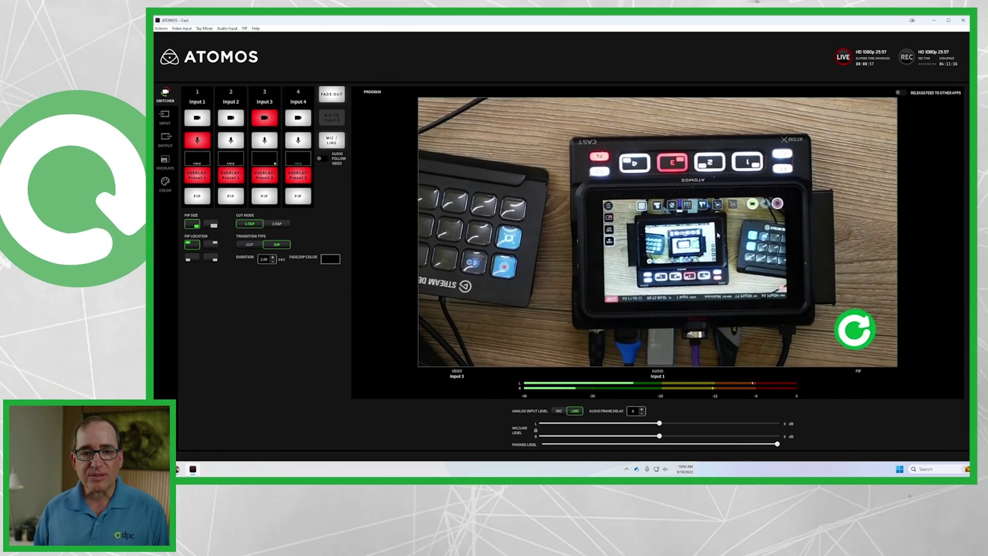
{"action": "key", "text": "shift+3"}
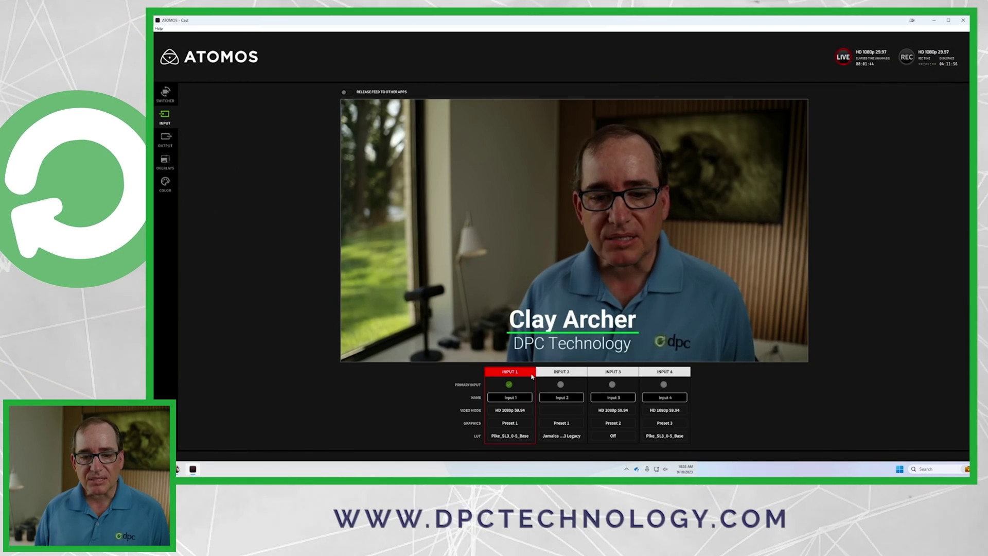
Select Input 1's Name field on the Input page to rename it 'A7s3'
{"action": "double_click", "coordinate": [509, 397]}
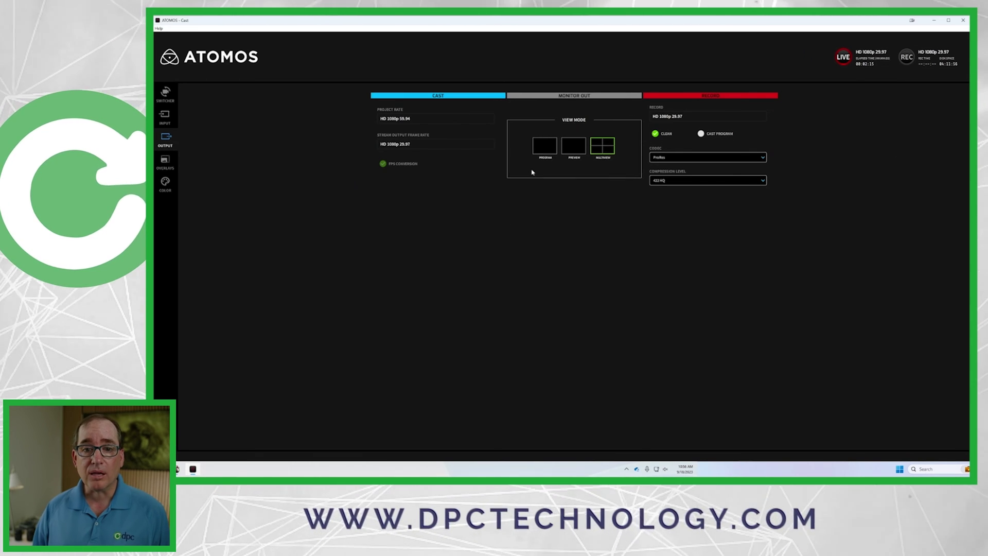
{"action": "left_click", "coordinate": [542, 147]}
{"action": "left_click", "coordinate": [573, 147]}
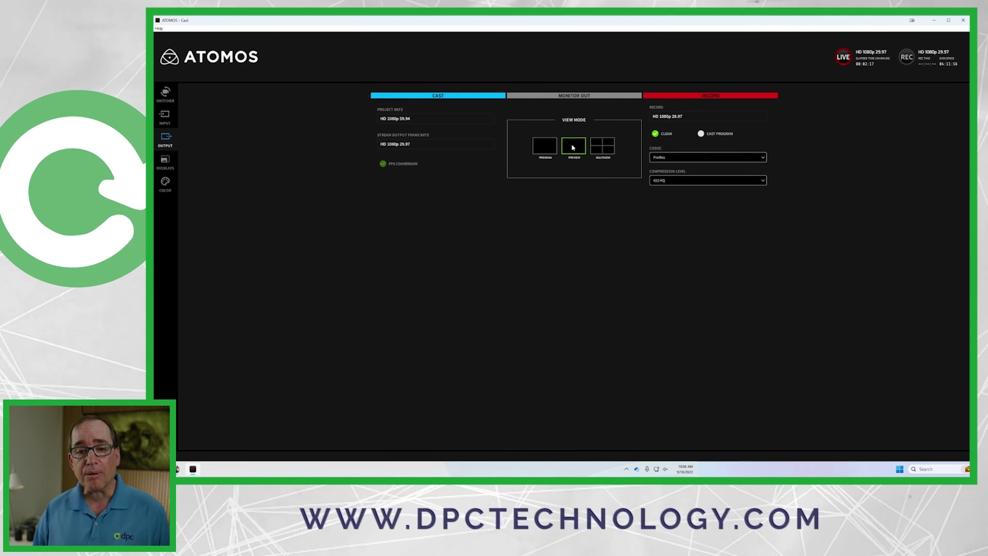
{"action": "left_click", "coordinate": [604, 148]}
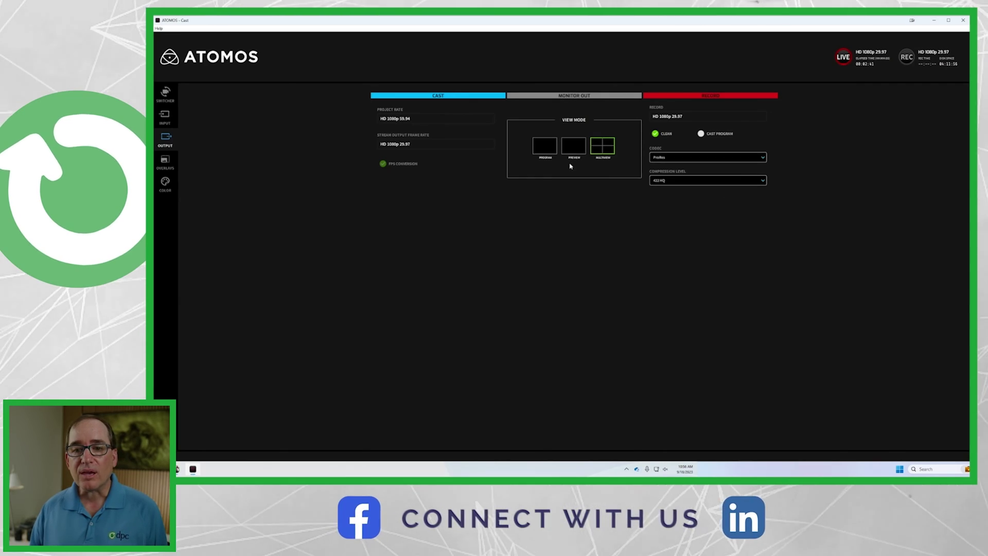
Drag the Clay Archer lower third toward the top-left overlay zone, then go to the Color settings
{"action": "left_click", "coordinate": [165, 160]}
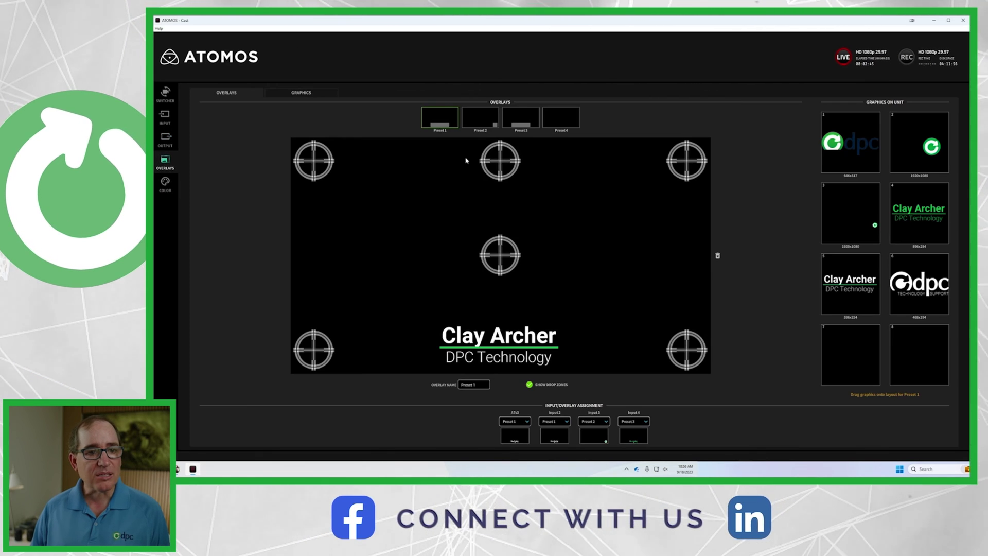
{"action": "left_click_drag", "start_coordinate": [498, 340], "coordinate": [514, 368]}
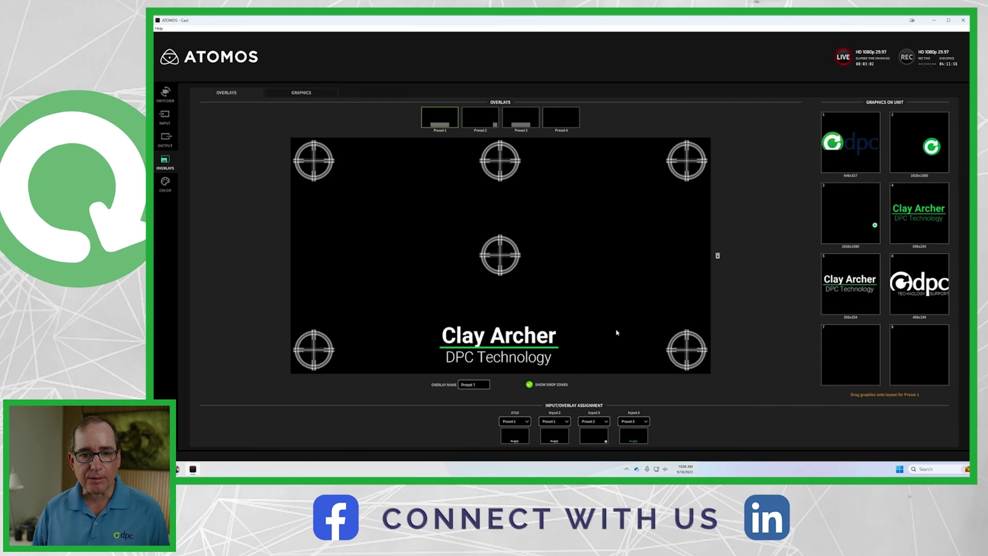
{"action": "left_click", "coordinate": [166, 184]}
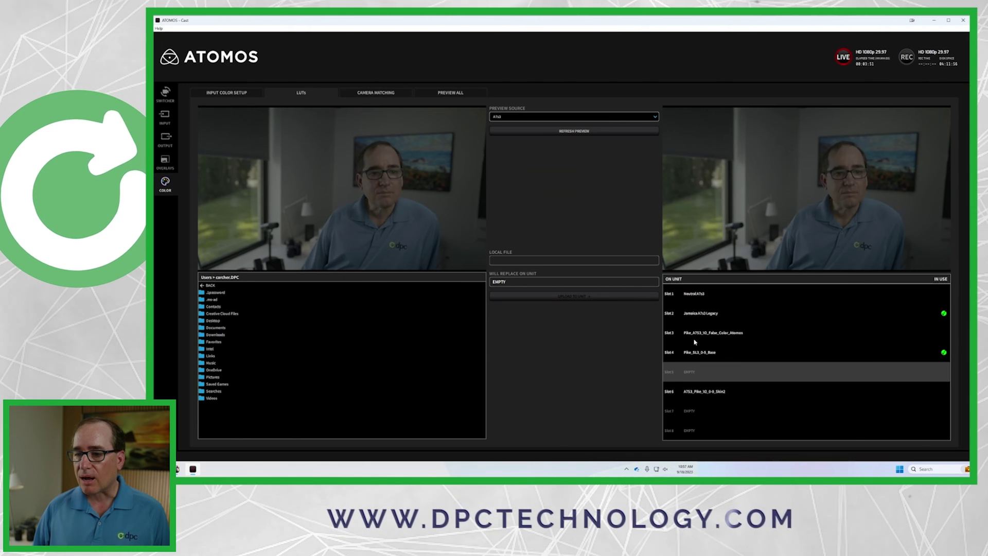
In Camera Matching, match against Input3, then Input4, then discard unapplied changes via Preview All
{"action": "left_click", "coordinate": [382, 94]}
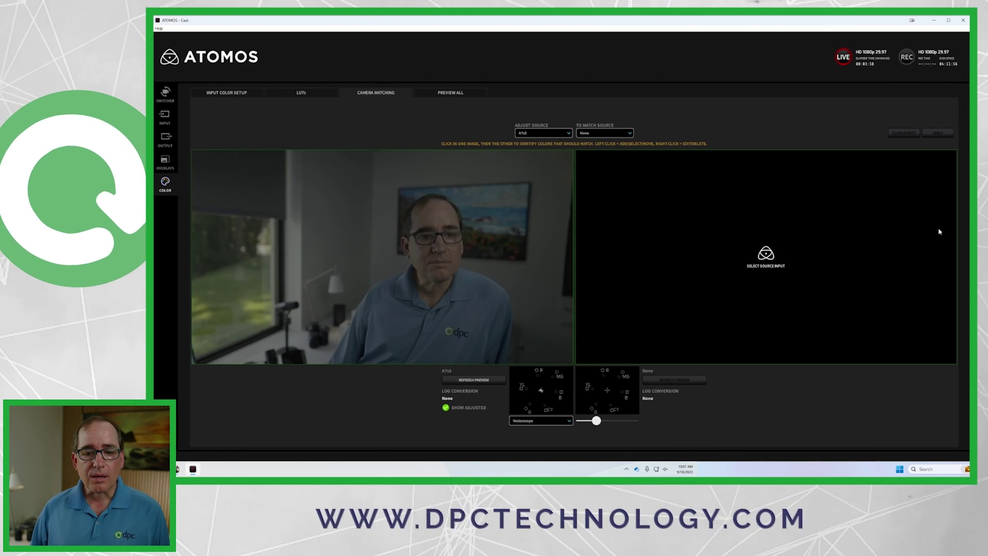
{"action": "left_click", "coordinate": [617, 135]}
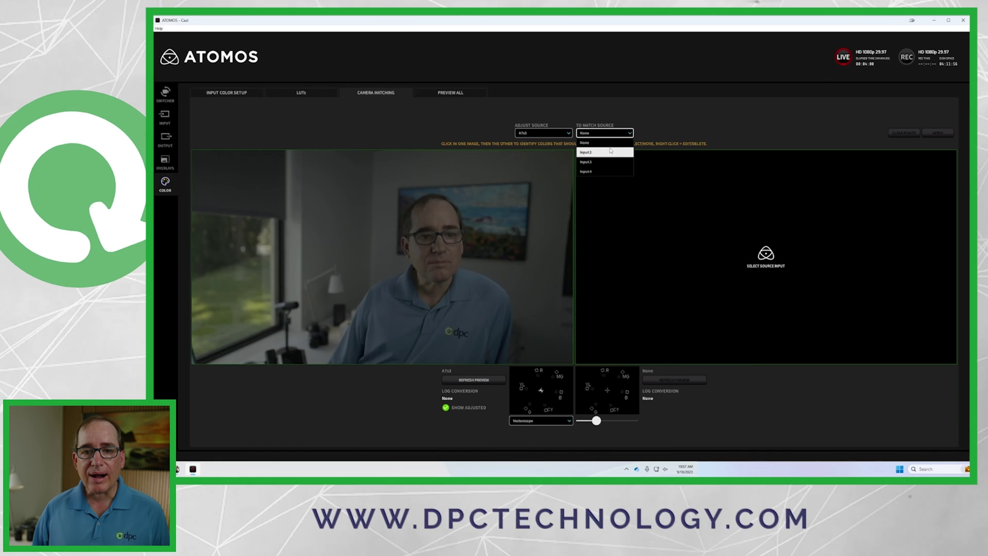
{"action": "left_click", "coordinate": [604, 163]}
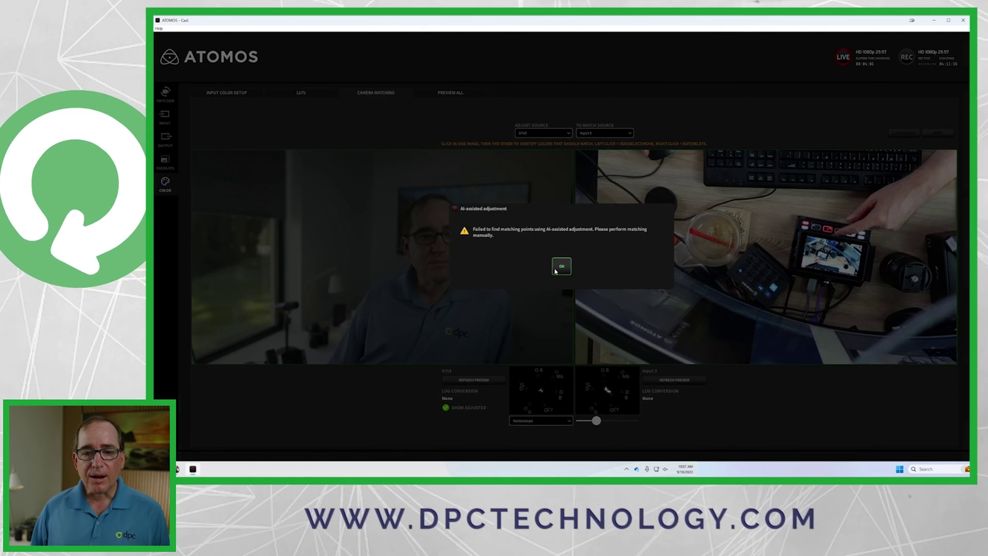
{"action": "left_click", "coordinate": [557, 269]}
{"action": "left_click", "coordinate": [626, 135]}
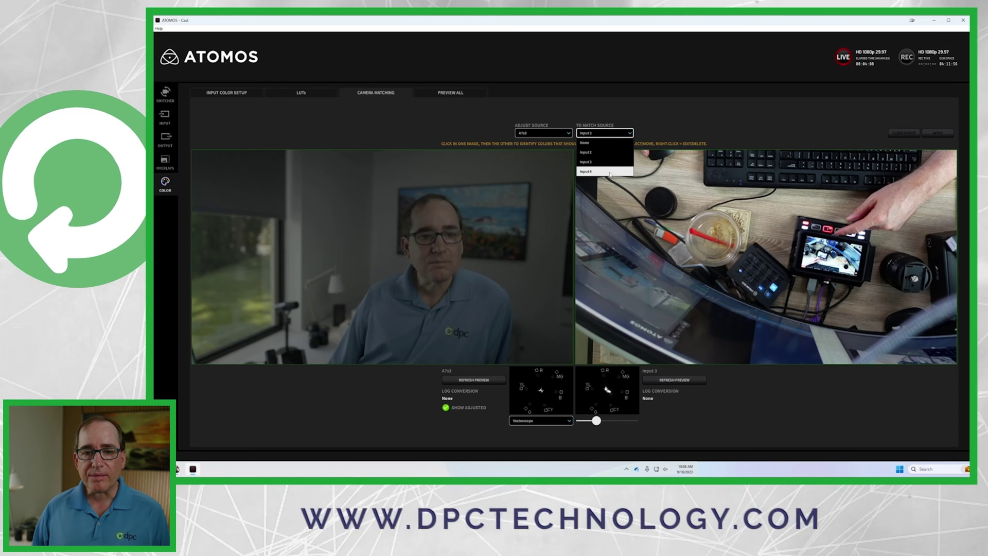
{"action": "left_click", "coordinate": [610, 172]}
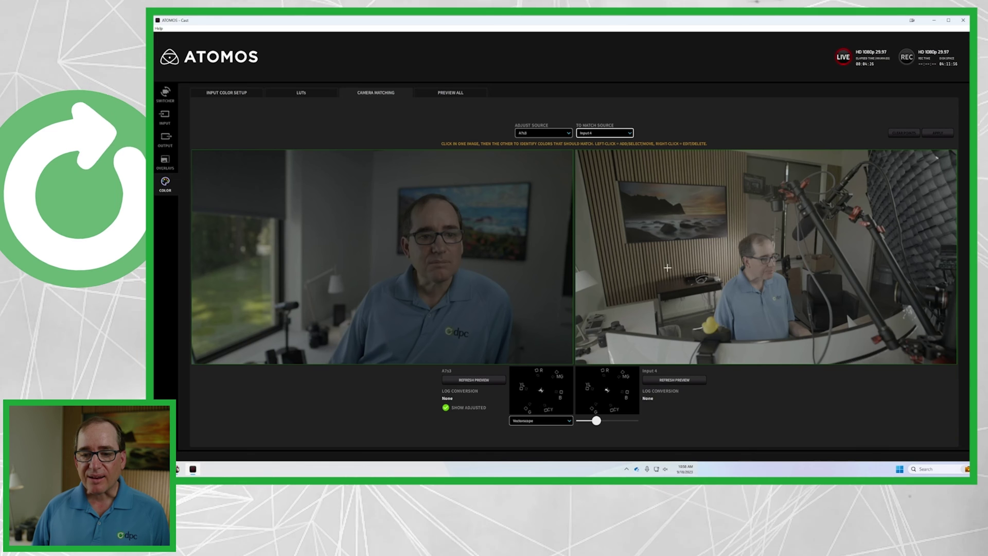
{"action": "left_click", "coordinate": [449, 93]}
{"action": "left_click", "coordinate": [550, 266]}
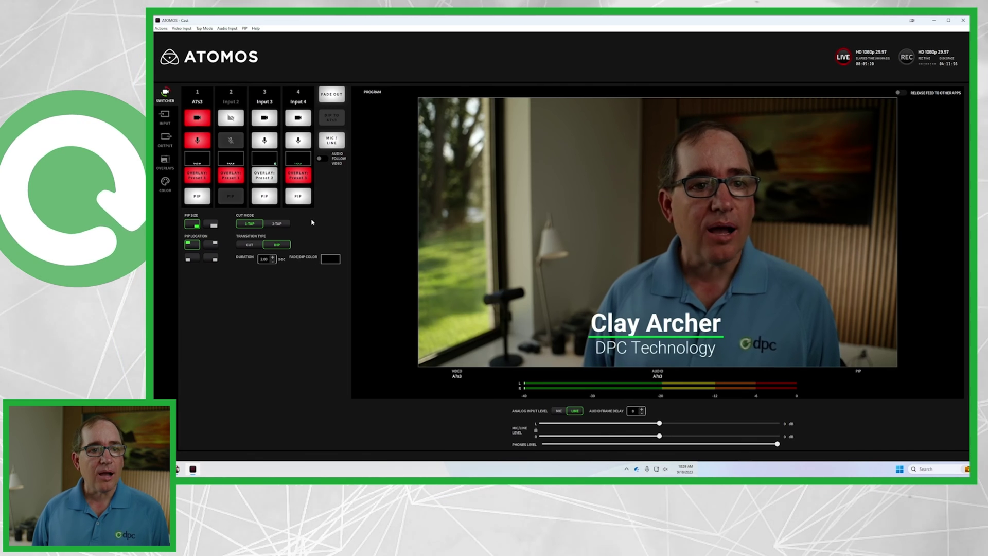
{"action": "left_click", "coordinate": [333, 94]}
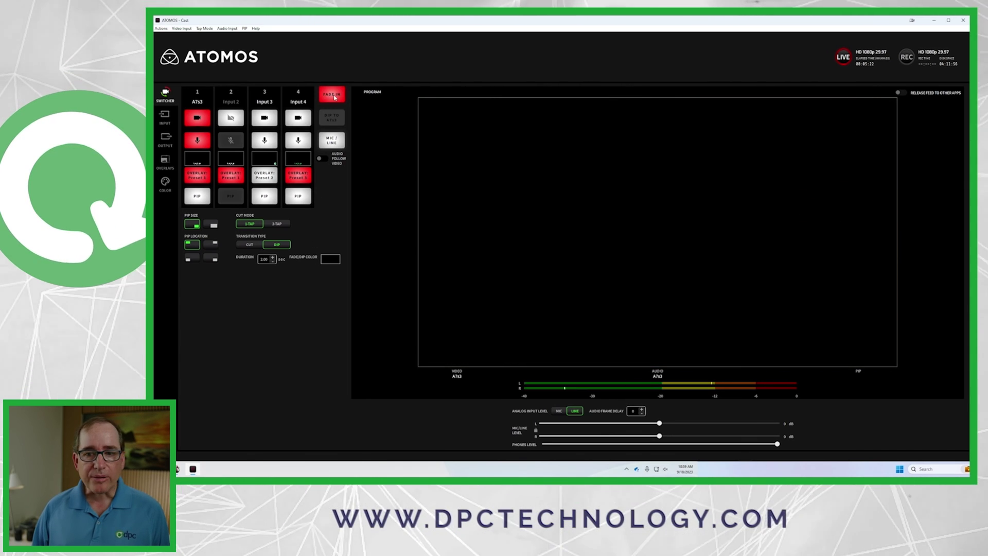
{"action": "left_click", "coordinate": [333, 94]}
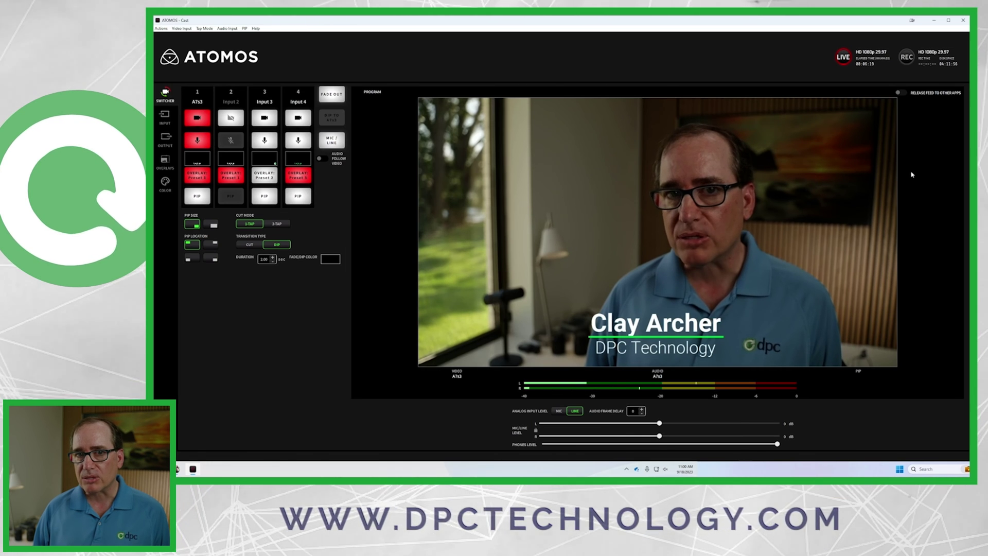
{"action": "left_click", "coordinate": [903, 93]}
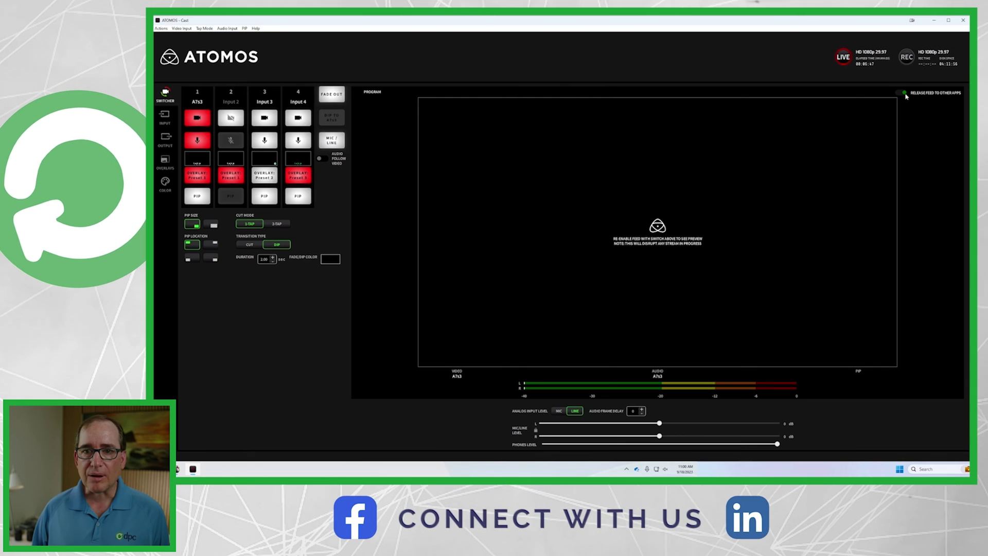
{"action": "left_click", "coordinate": [902, 94]}
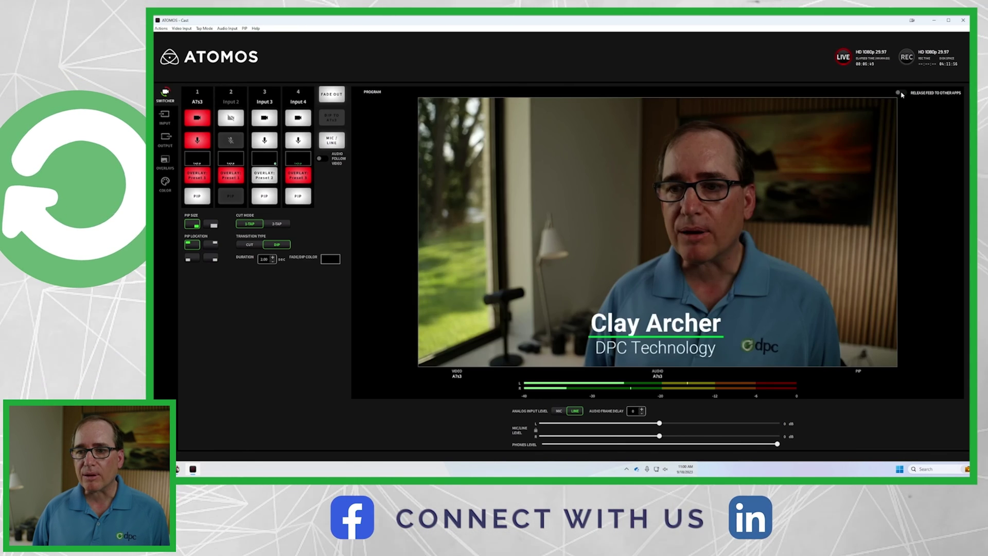